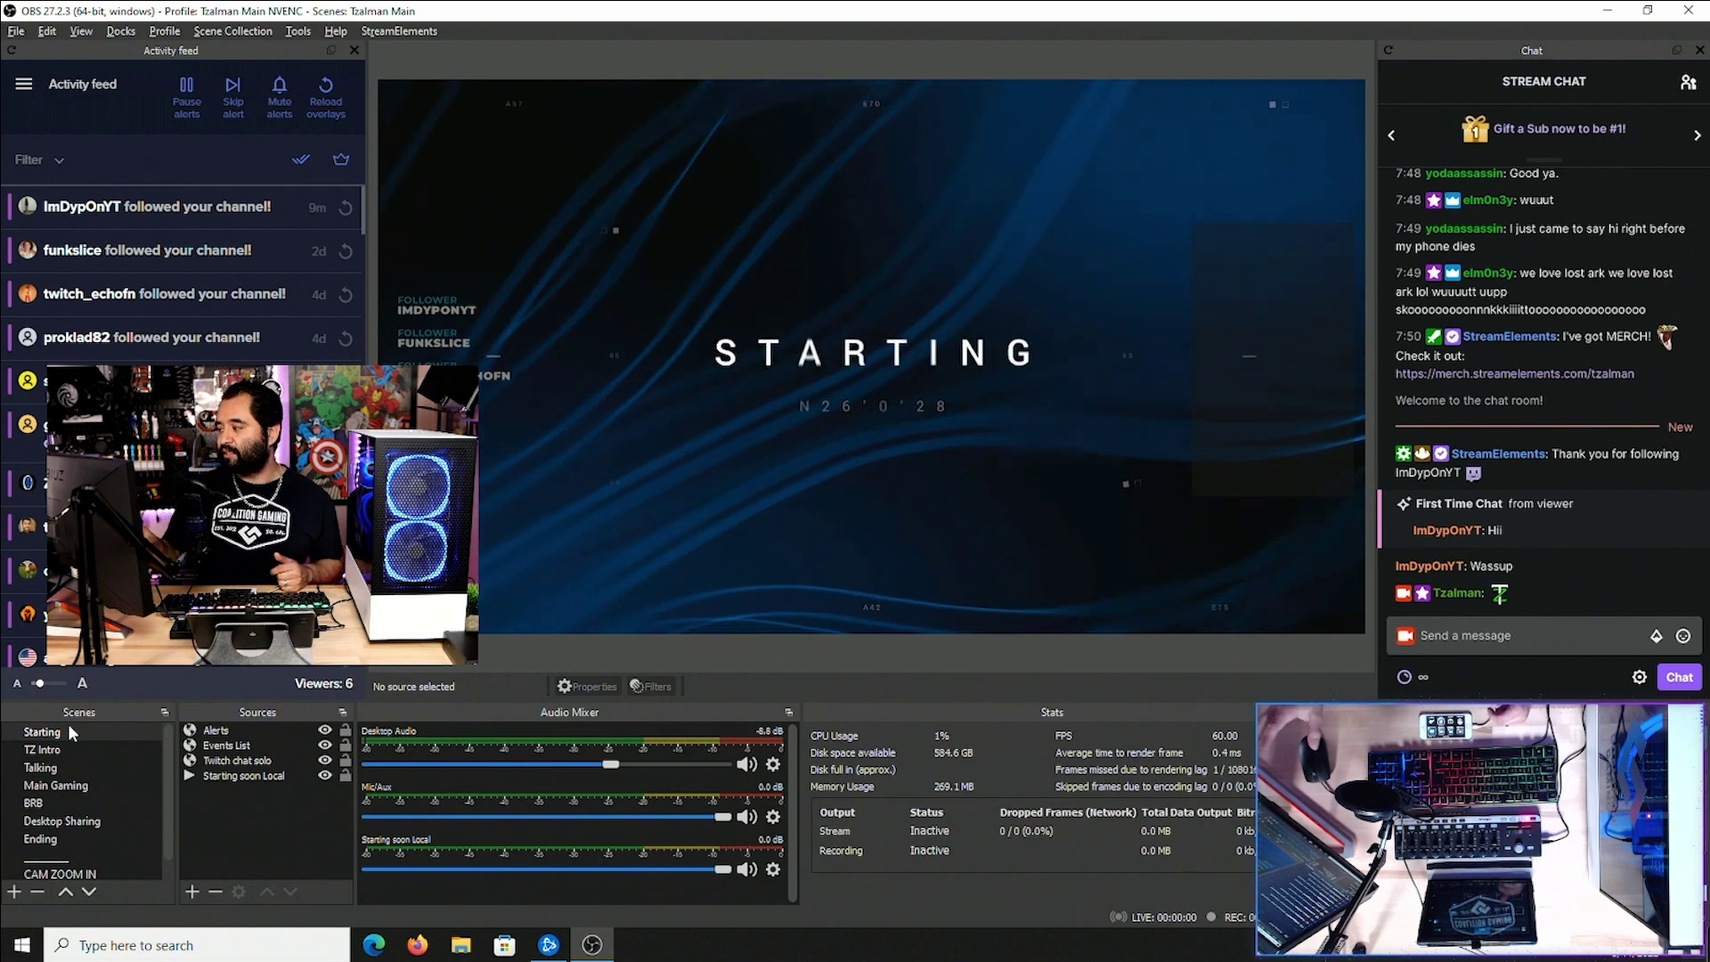
Step: Send a stream chat message made up of the four channel emotes, starting with tzalmaN
left_click(1684, 634)
left_click(1508, 327)
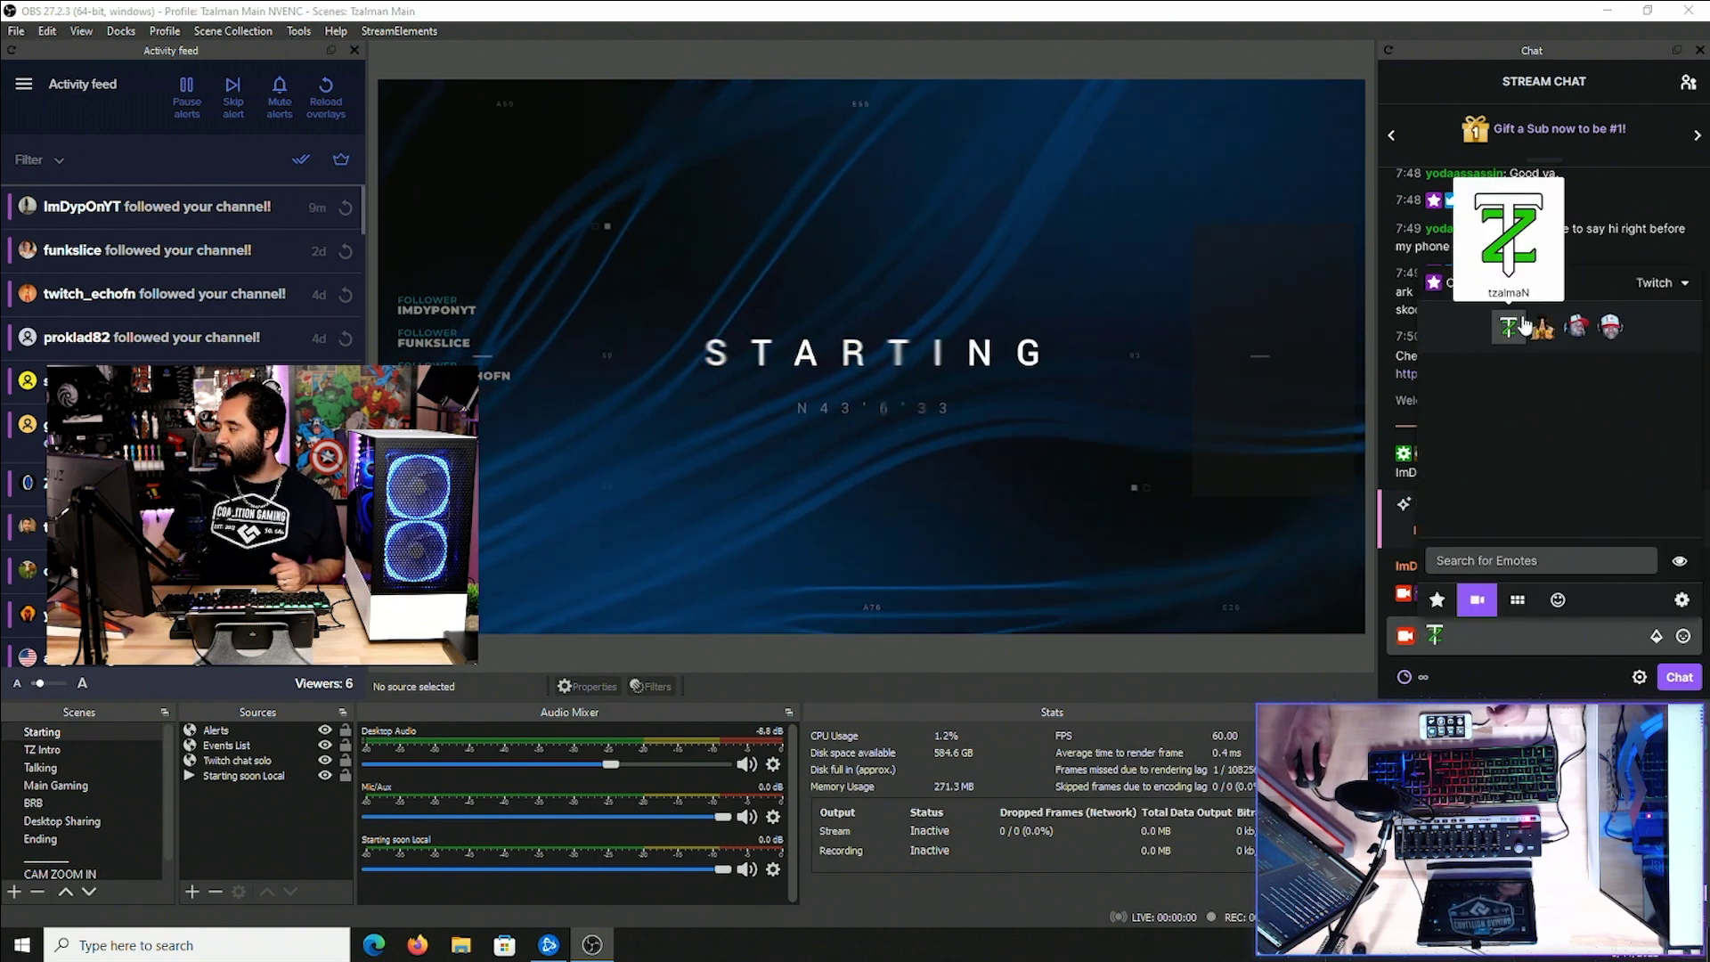
left_click(1542, 327)
left_click(1577, 327)
left_click(1610, 327)
left_click(1678, 679)
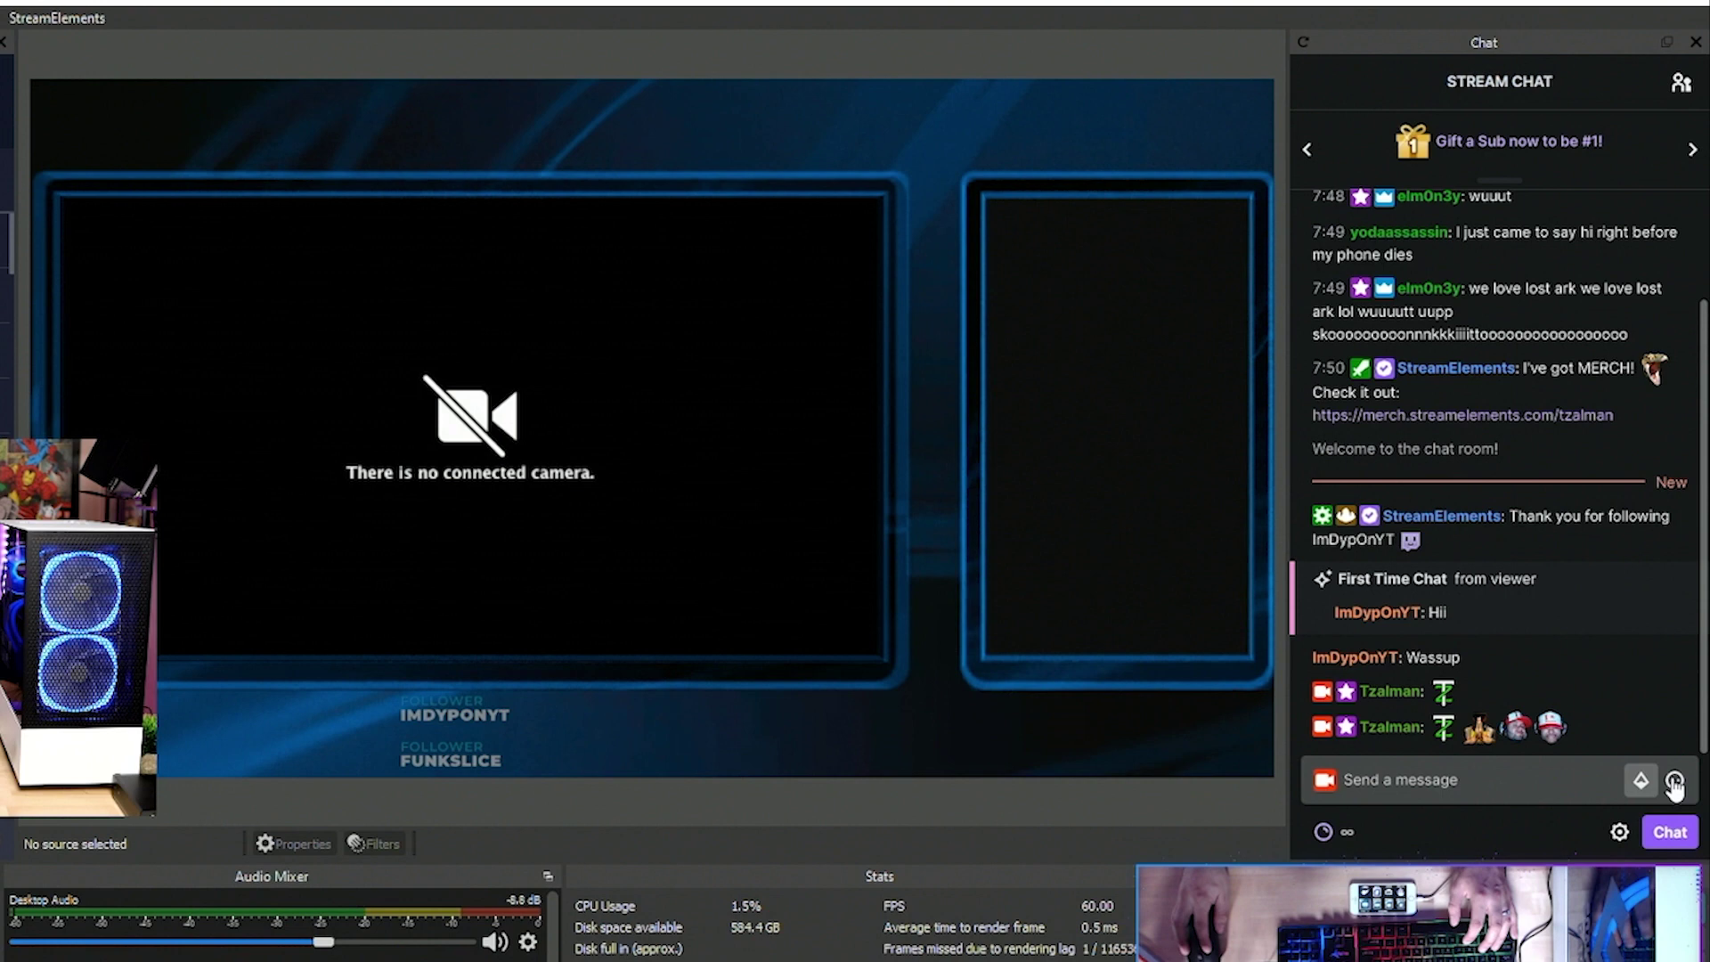
Step: Send another stream chat message containing the tzalmaN emote three times
left_click(1683, 635)
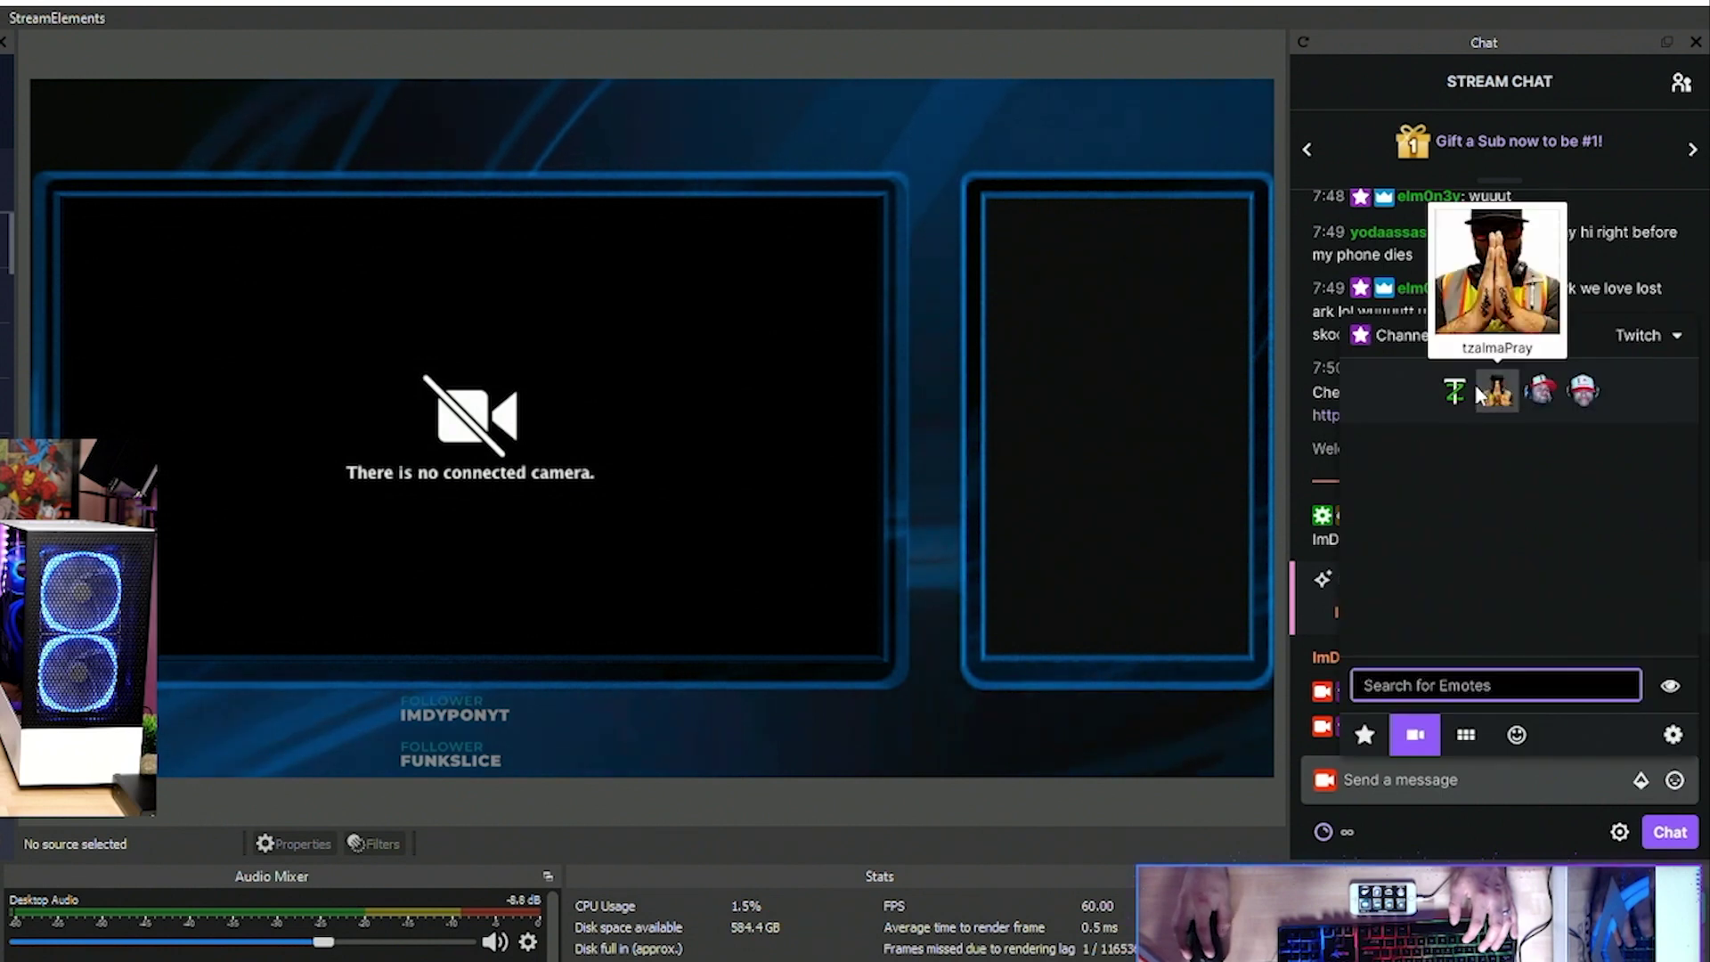
left_click(1539, 812)
left_click(1475, 773)
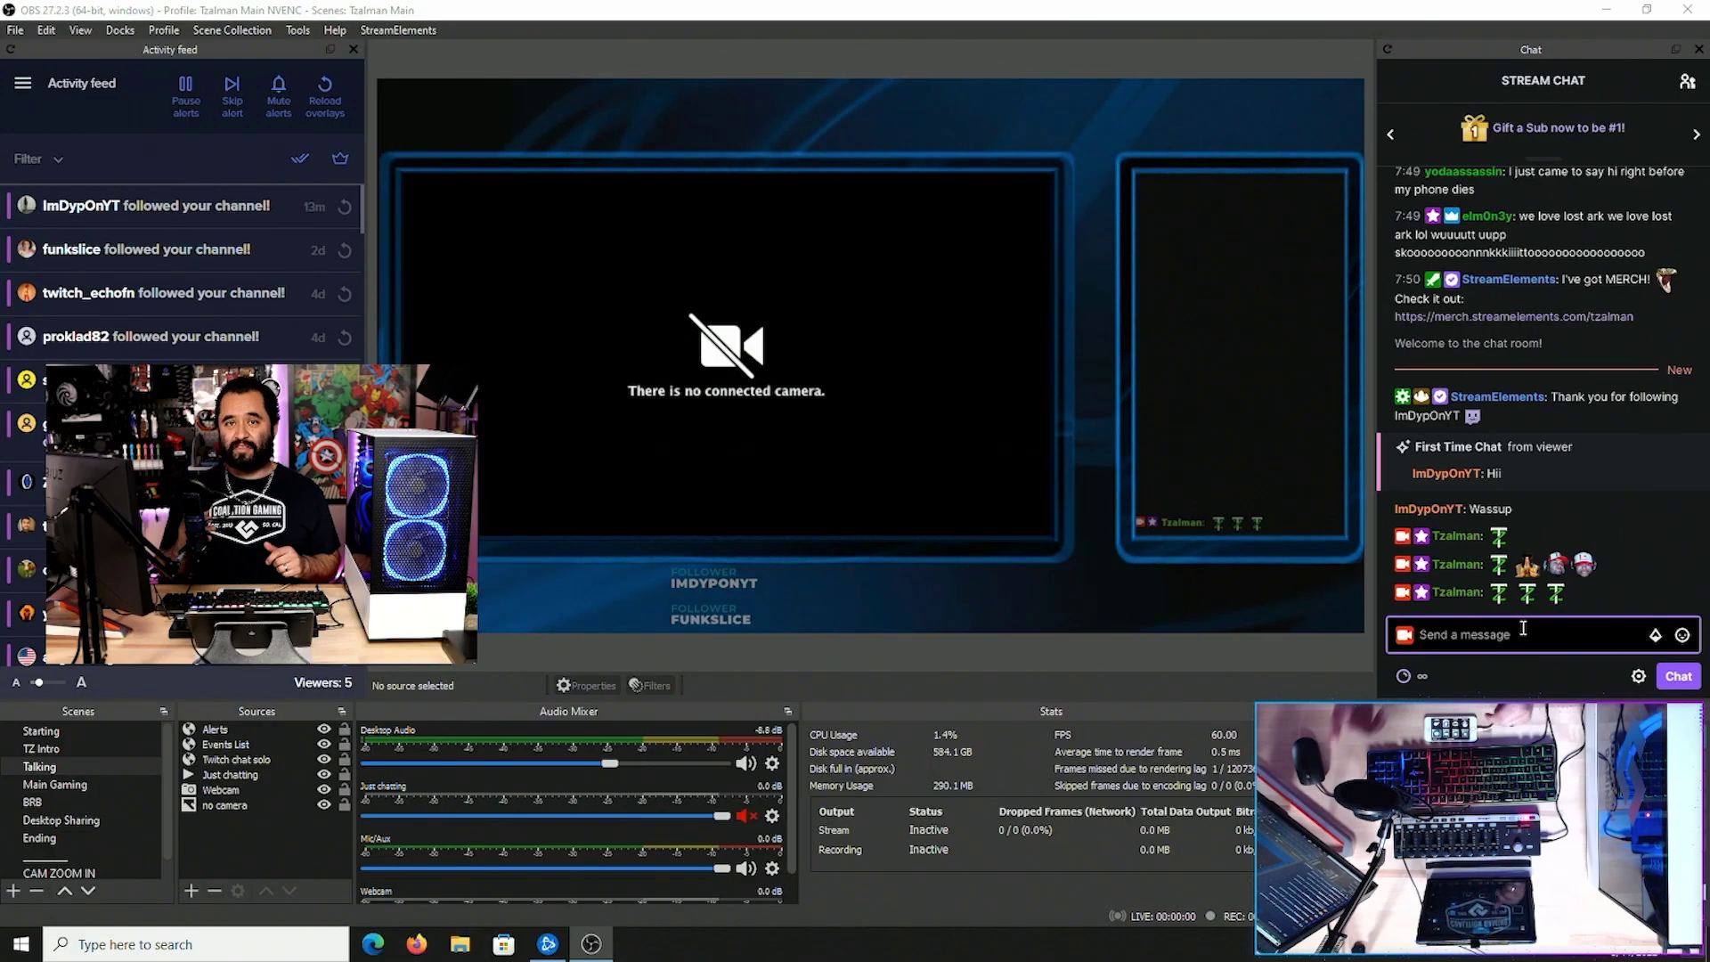
Step: Cycle the output through the Main Gaming, BRB and Ending scenes, finishing on Main Gaming
key("F2")
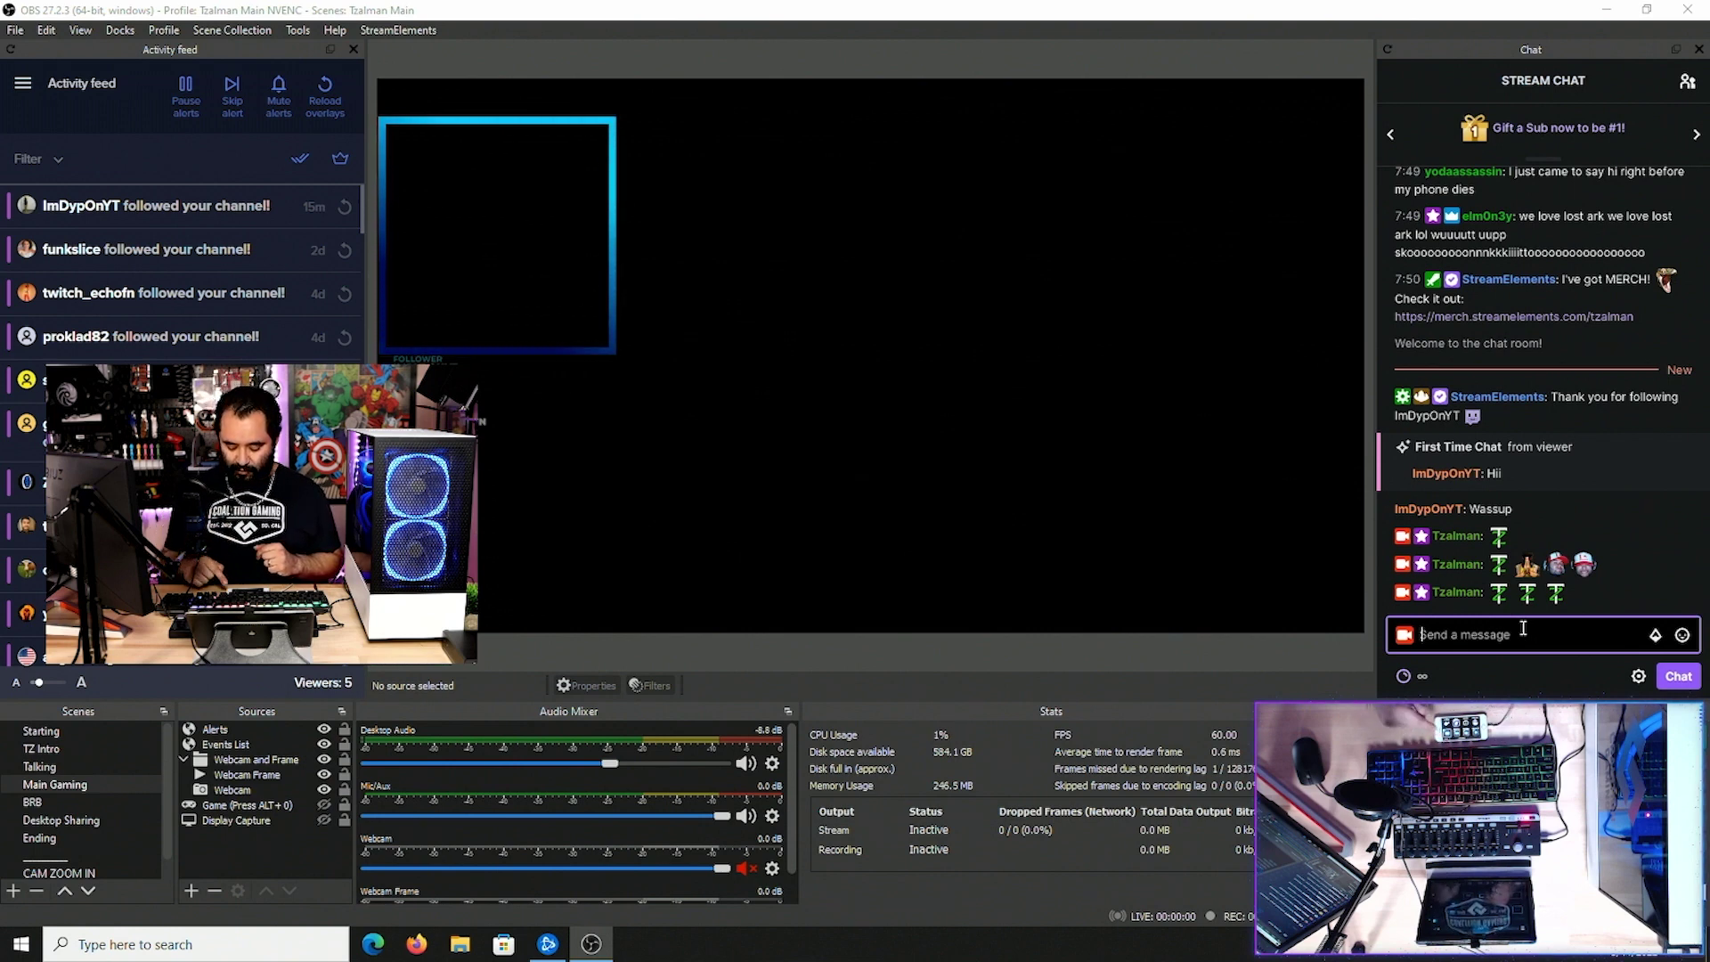
key("alt+5")
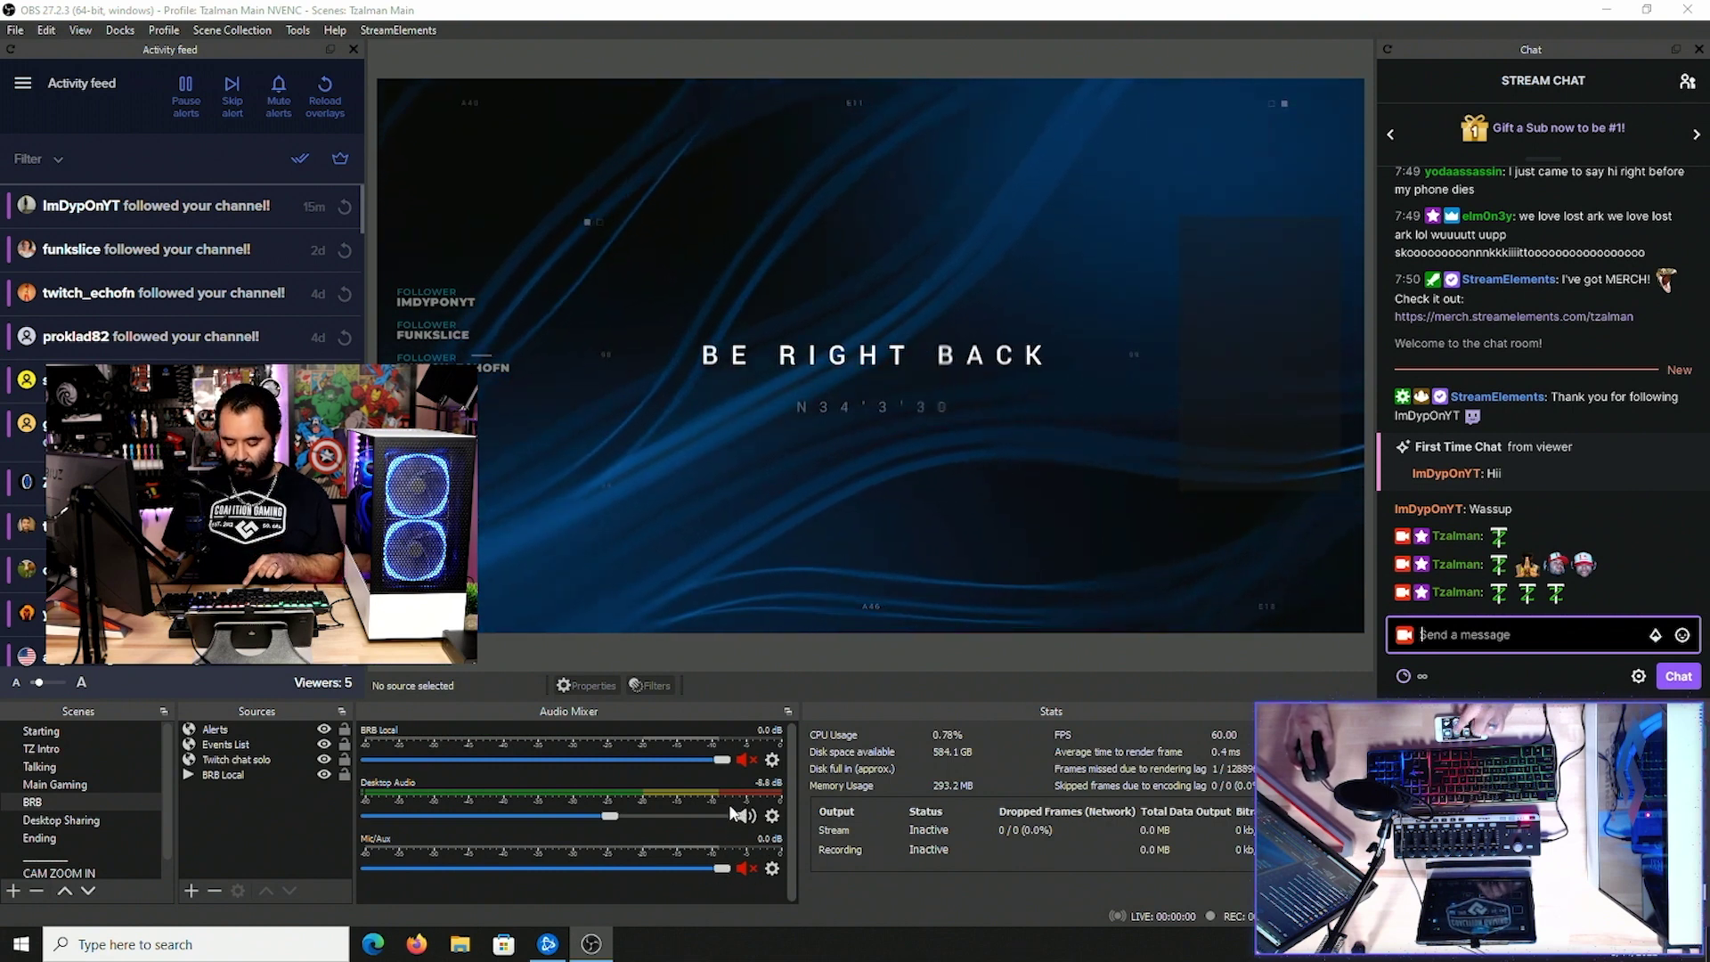
key("ctrl+2")
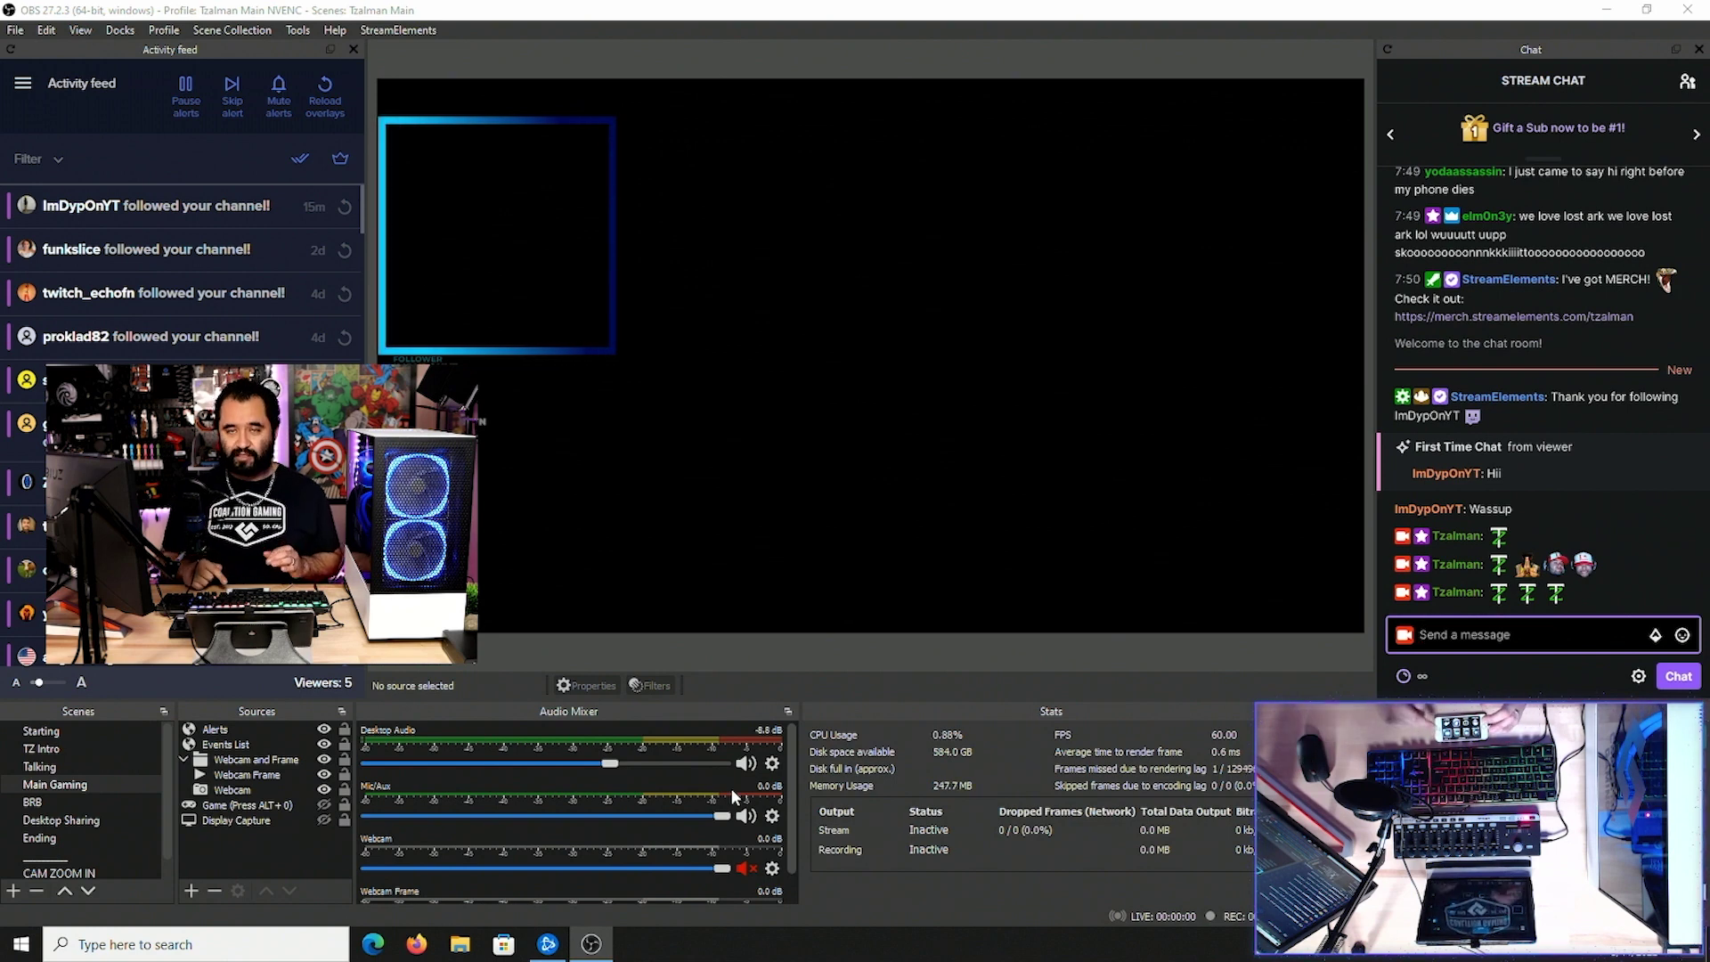
key("F2")
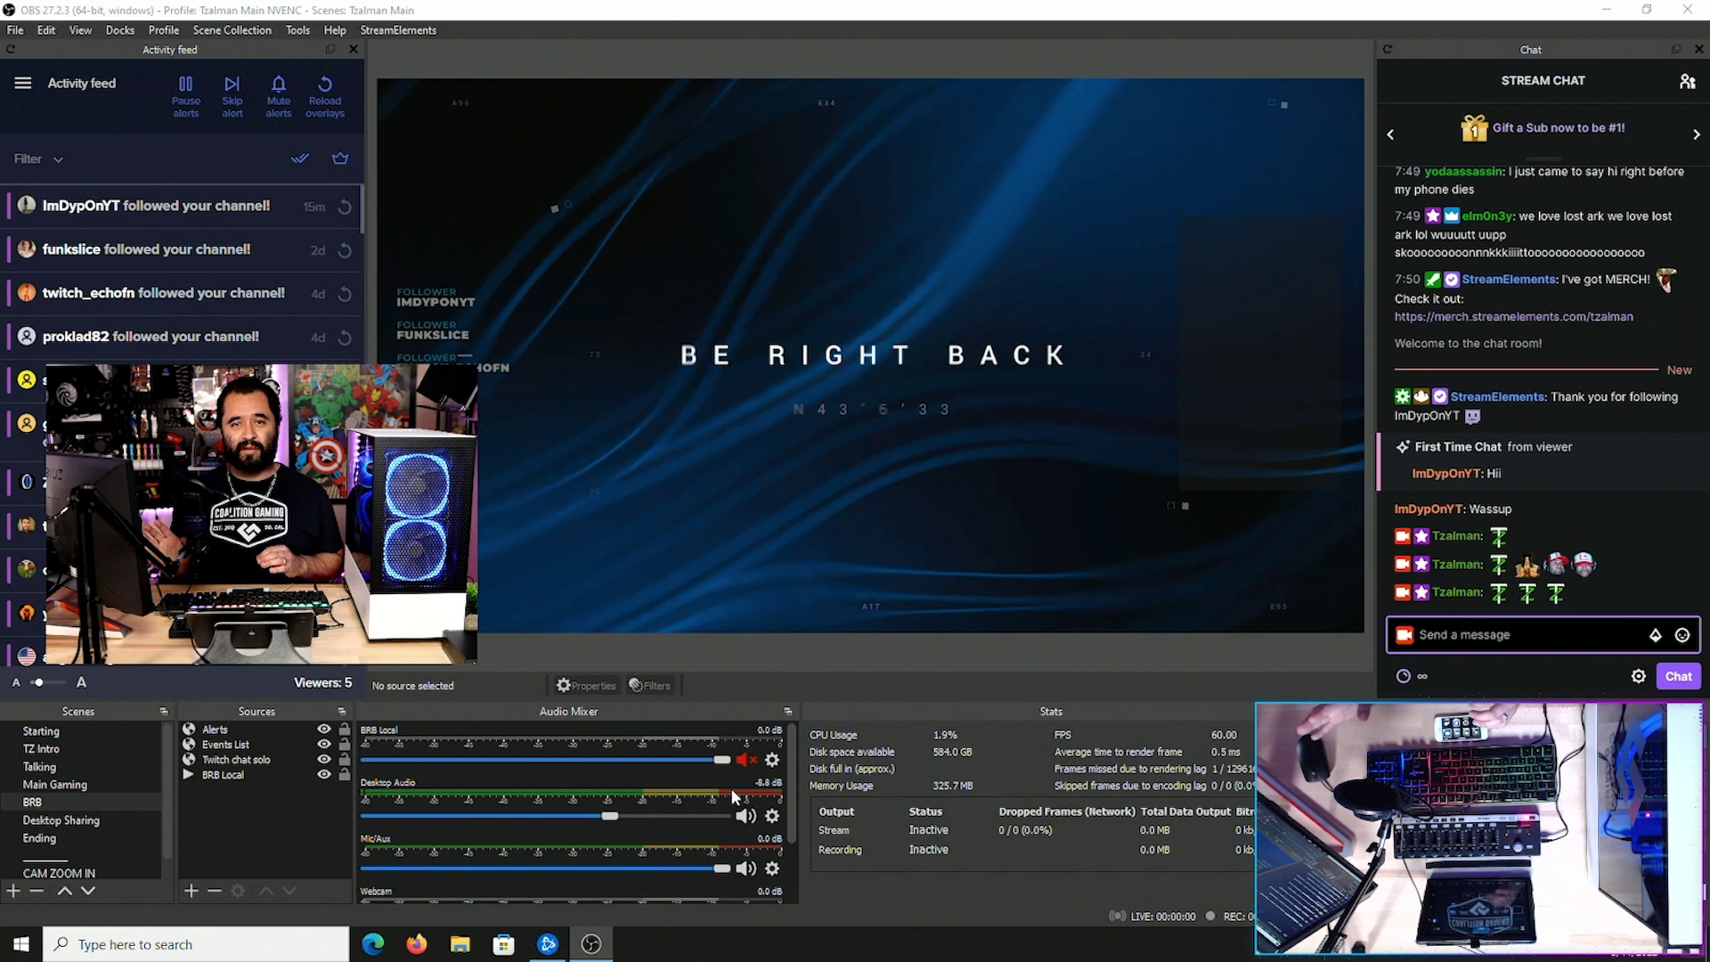
key("F3")
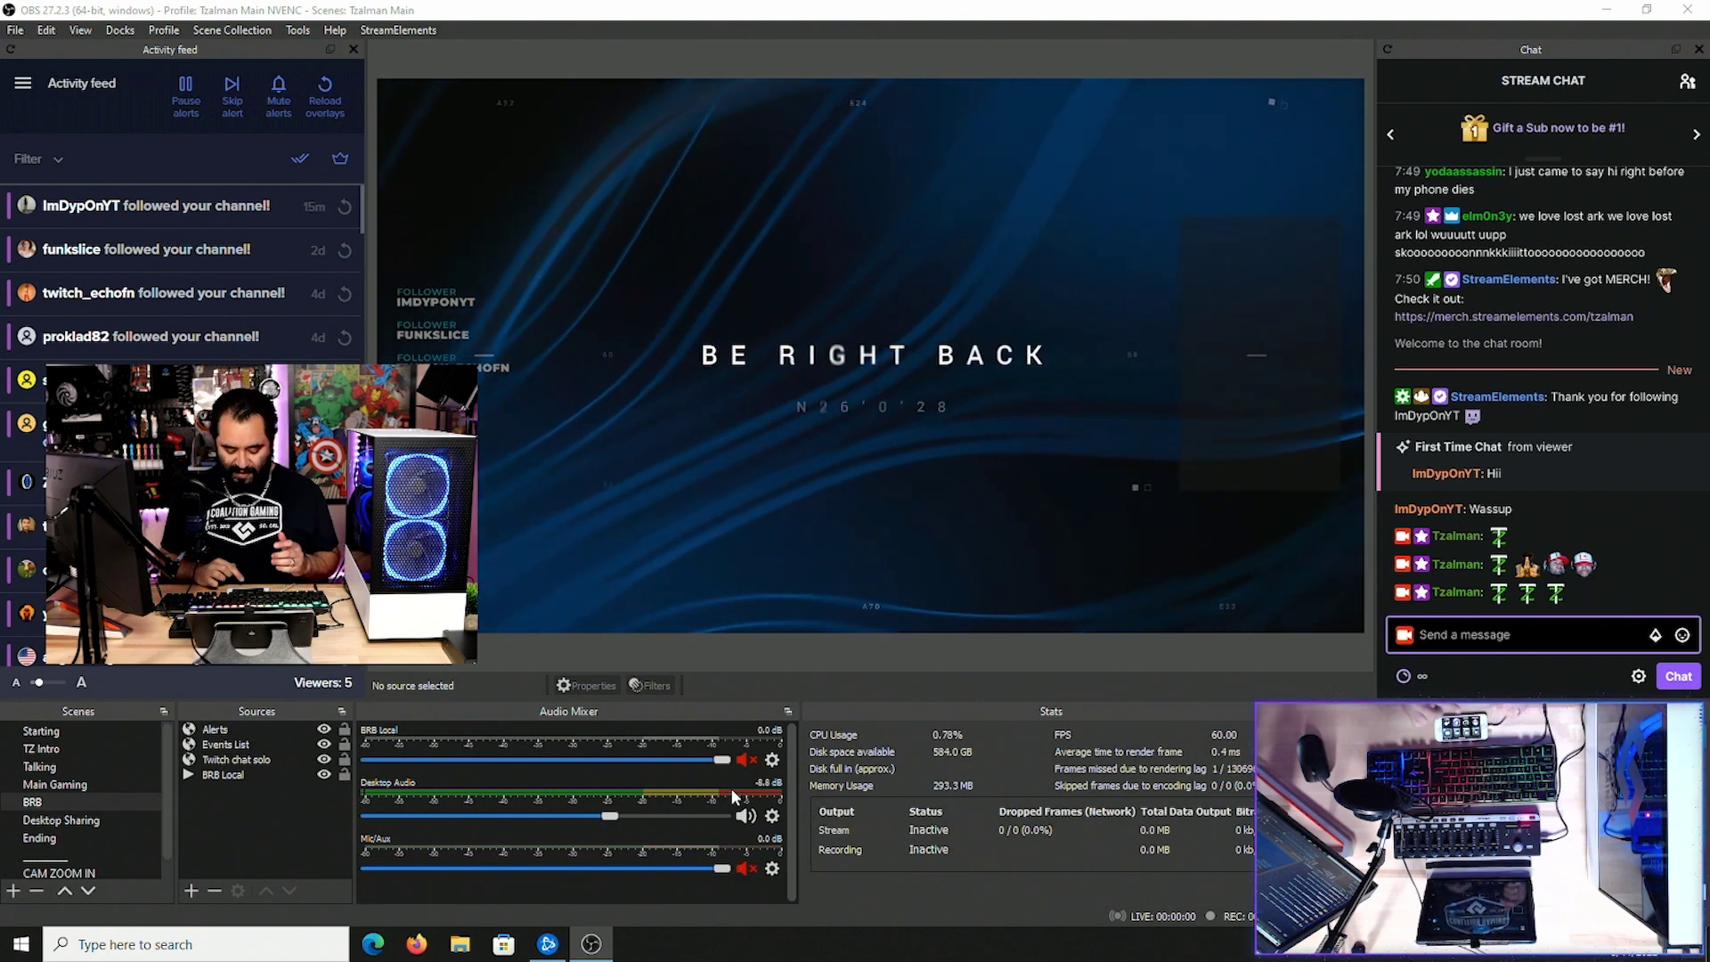
key("F4")
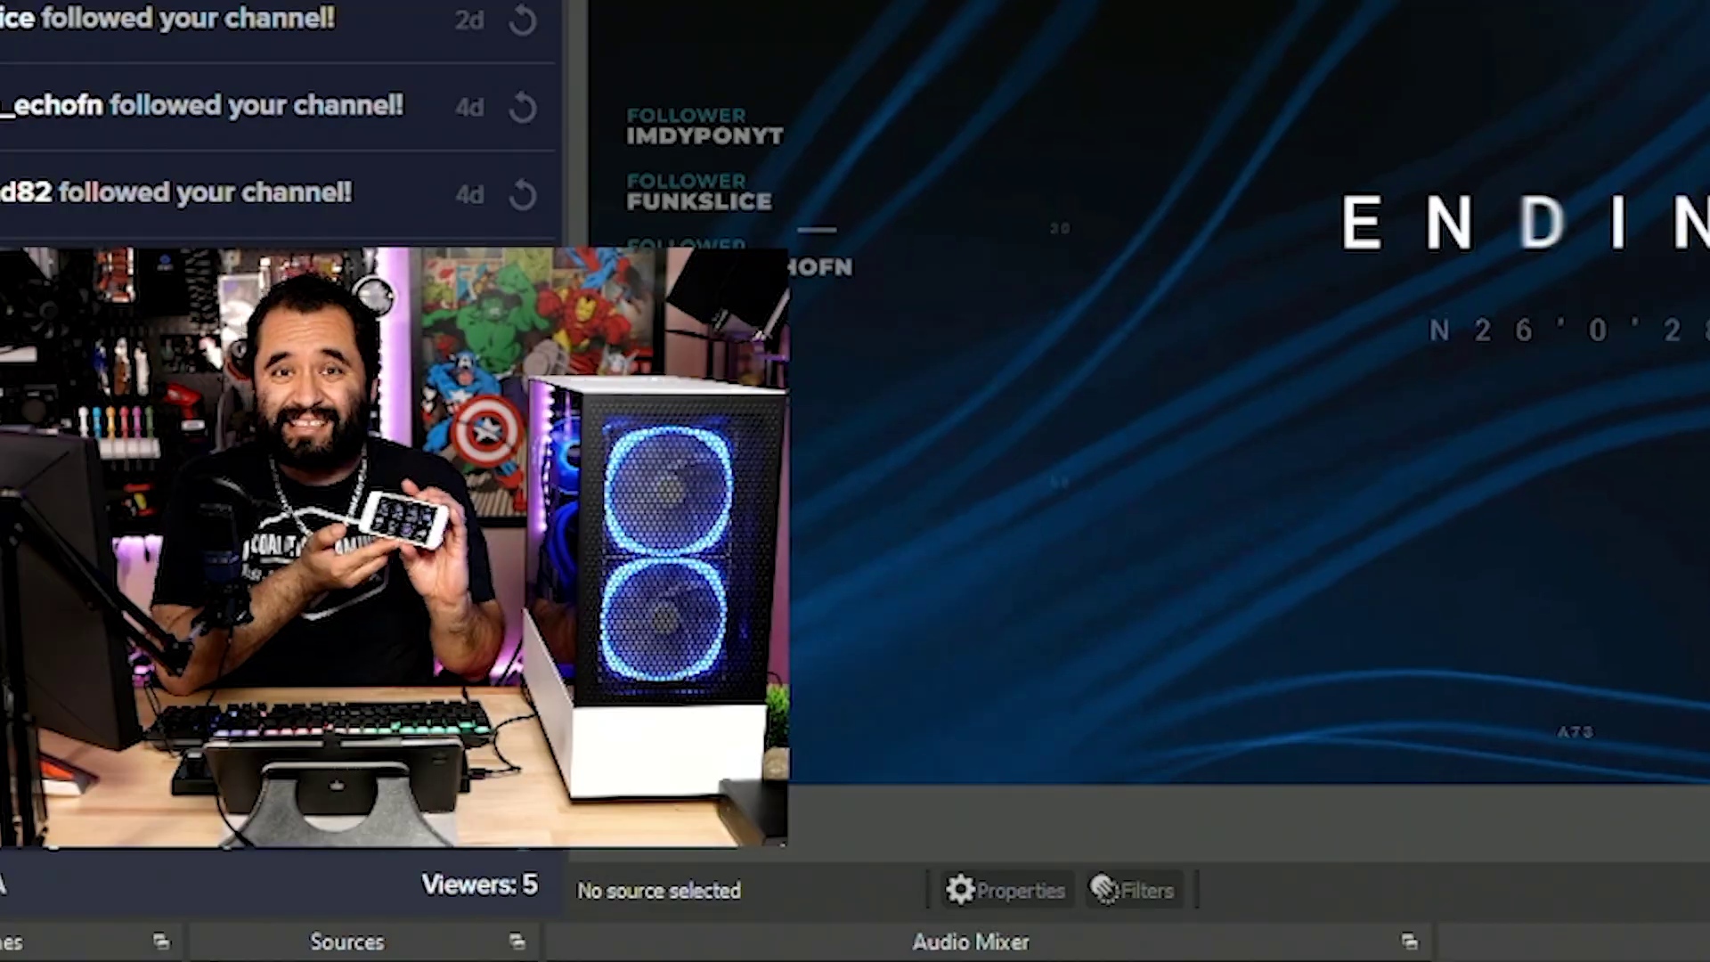
left_click(89, 727)
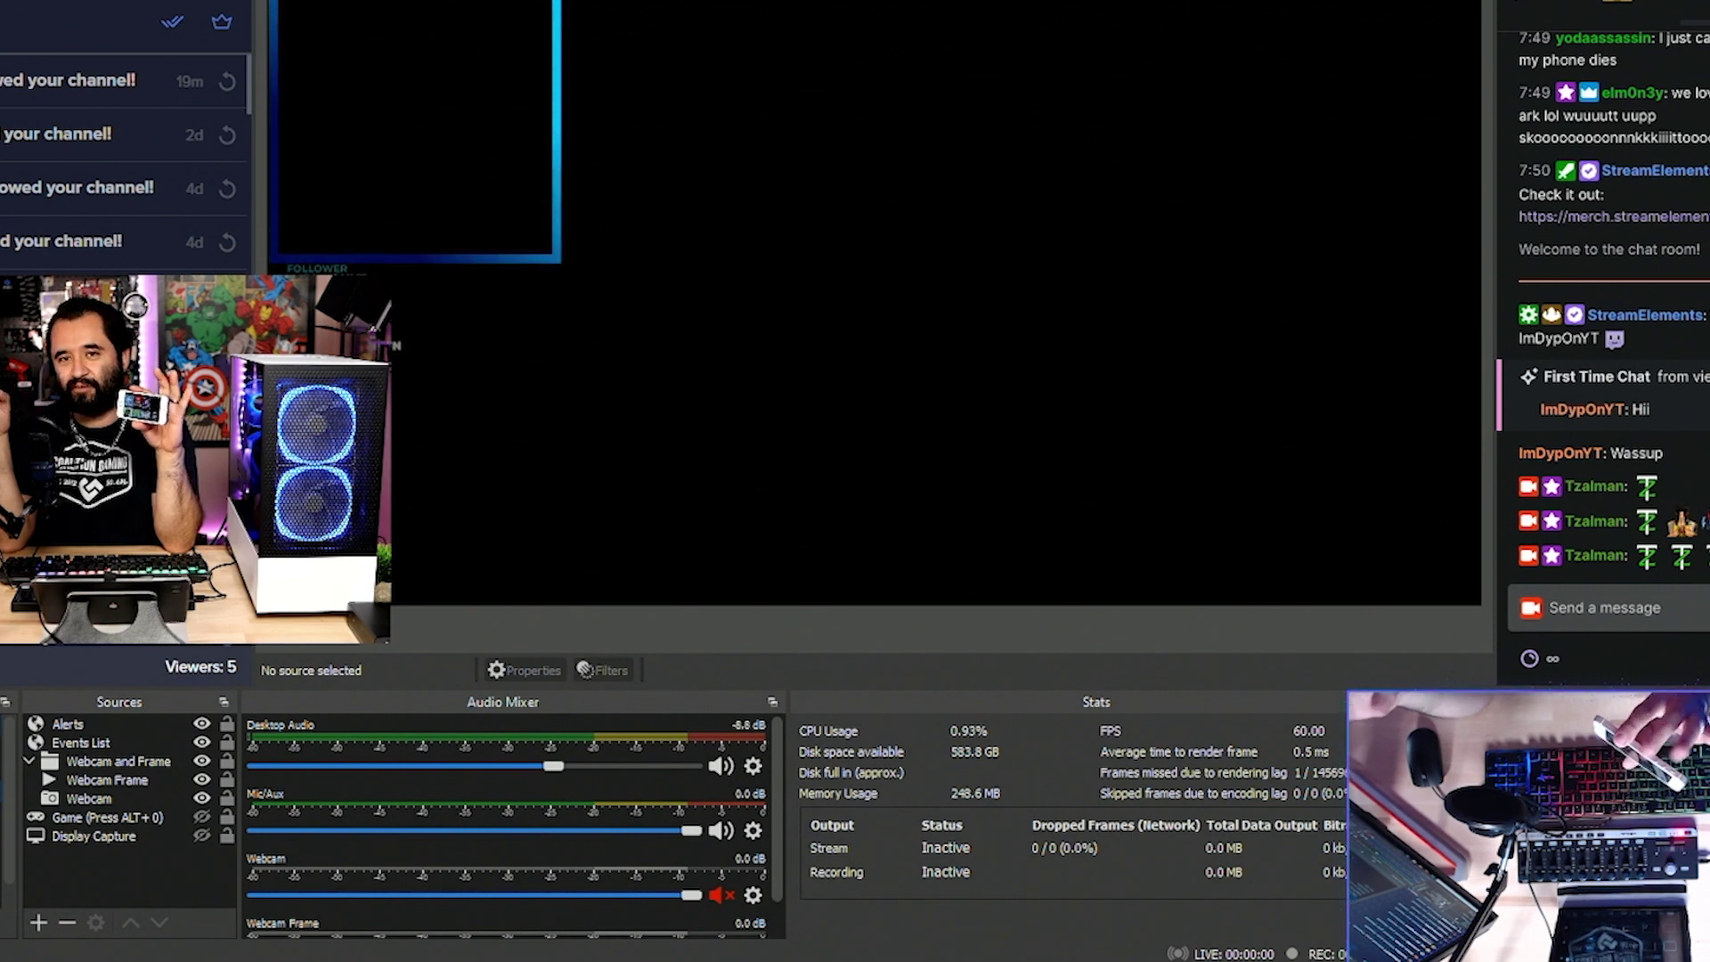
Step: Examine the capture mode of the Game (Press ALT+ 0) source and its capture hotkey in the OBS settings
double_click(90, 818)
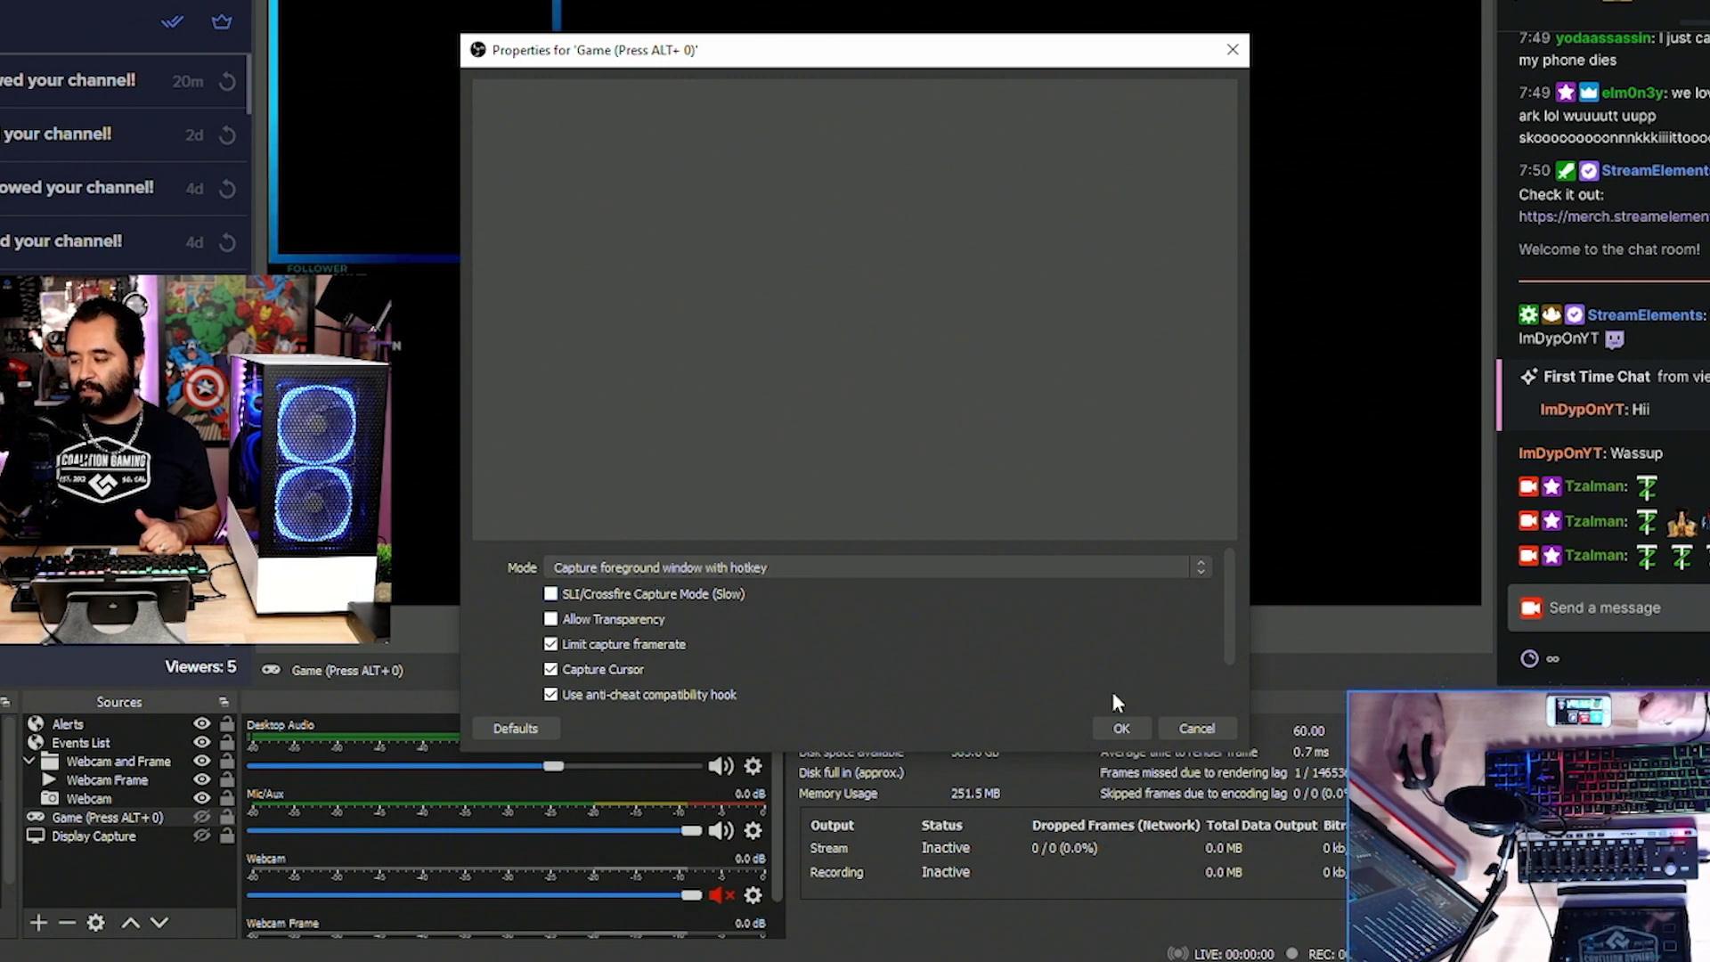
left_click(1196, 729)
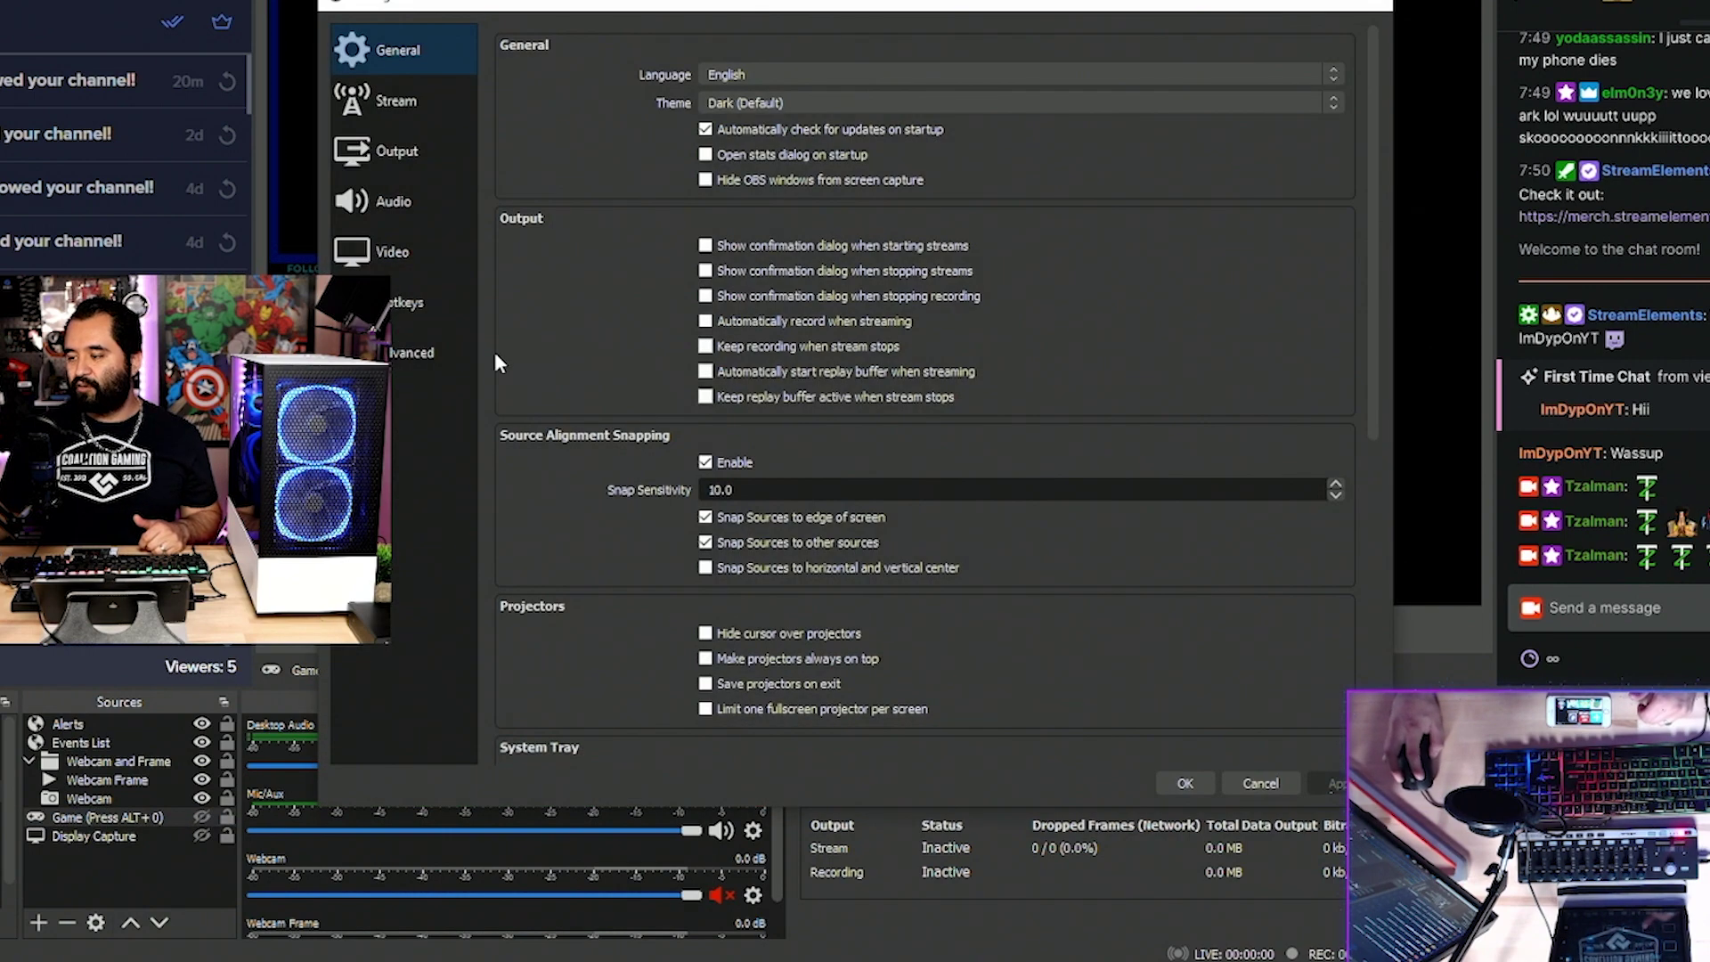
left_click(411, 307)
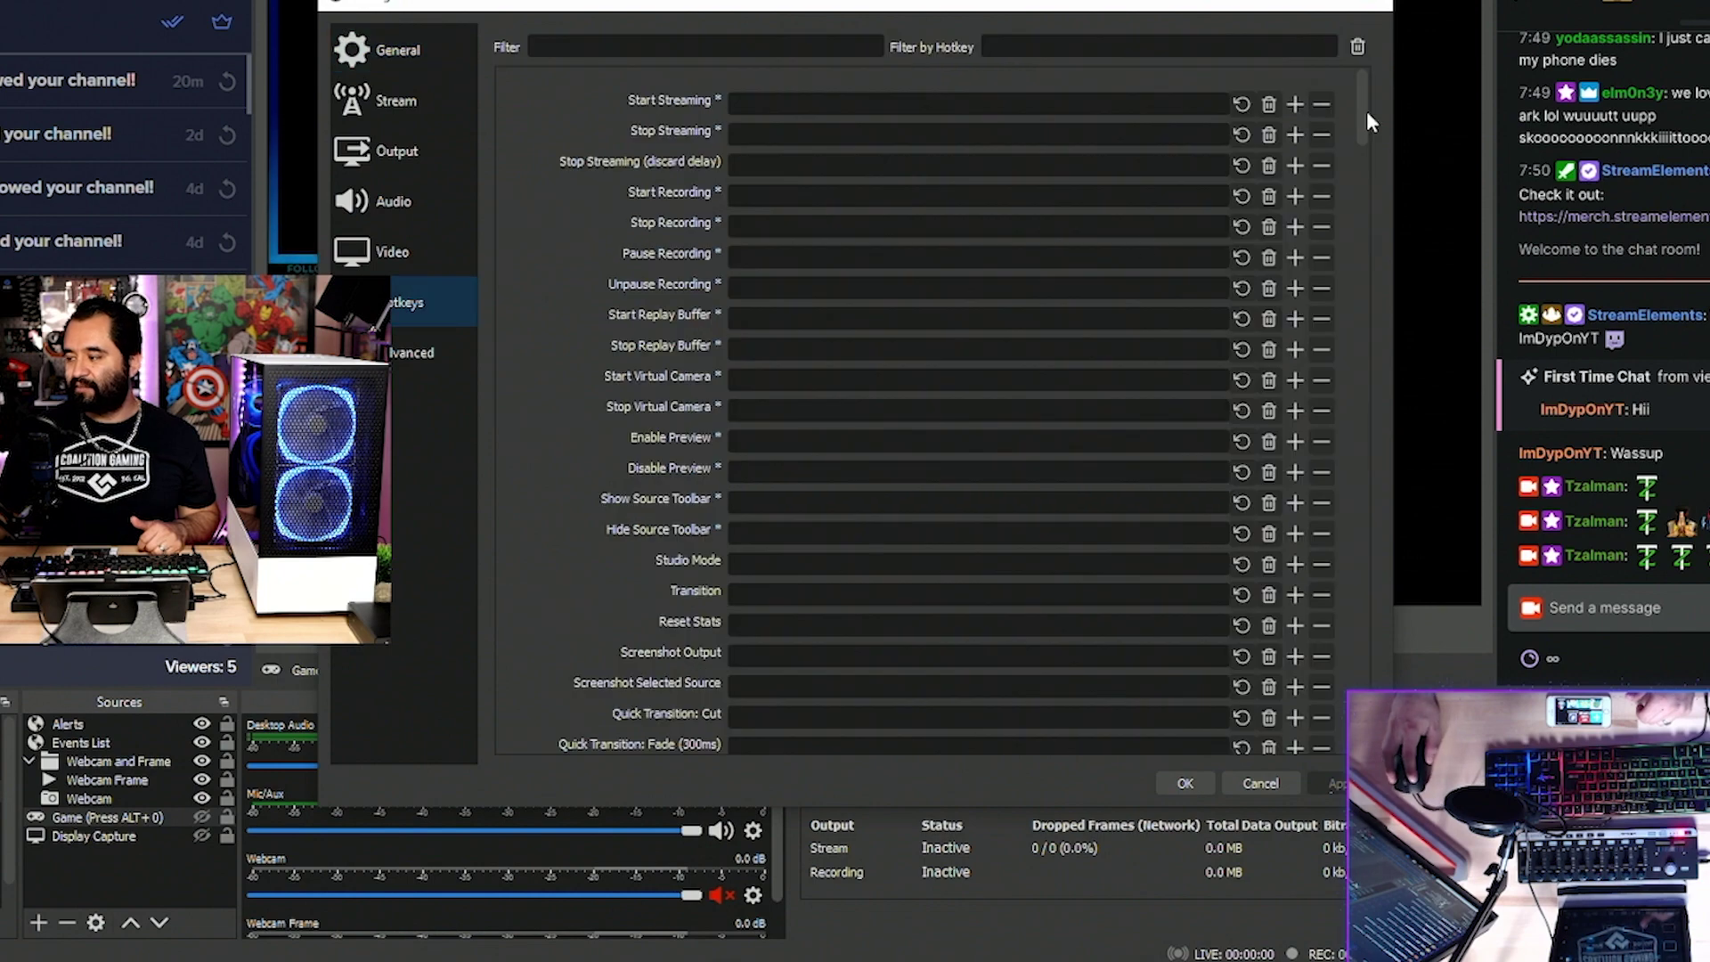
scroll(1364, 143, "down", 15)
left_click_drag(1367, 315, 1369, 522)
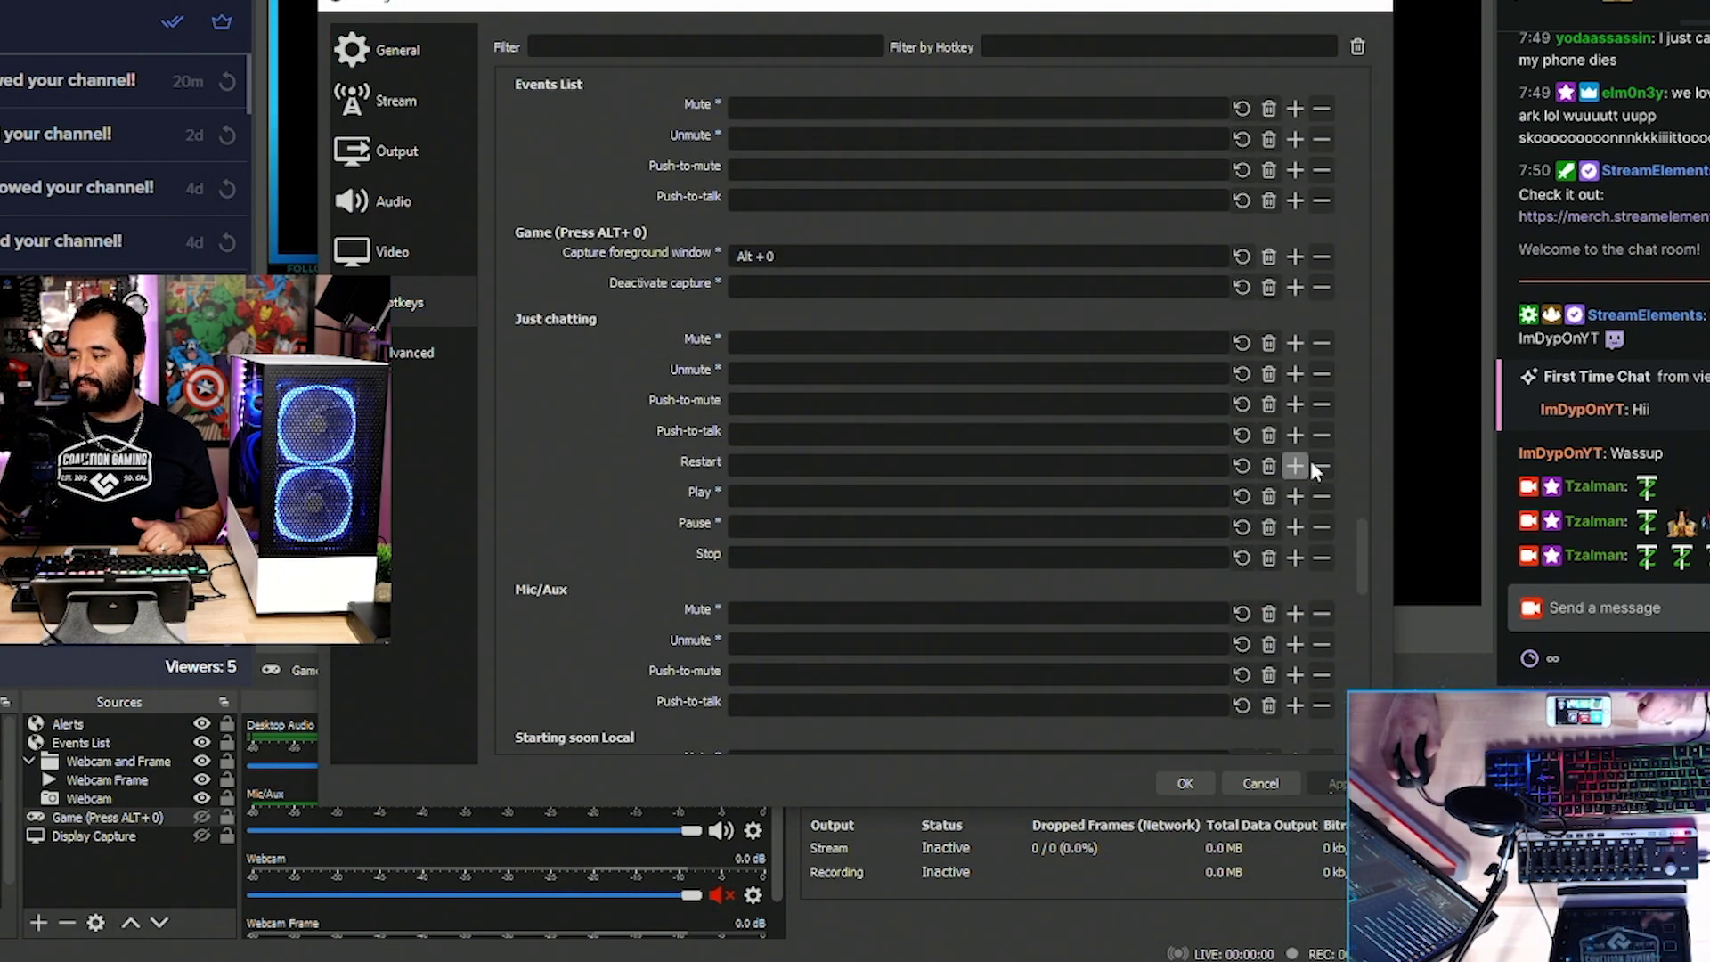
left_click(1369, 7)
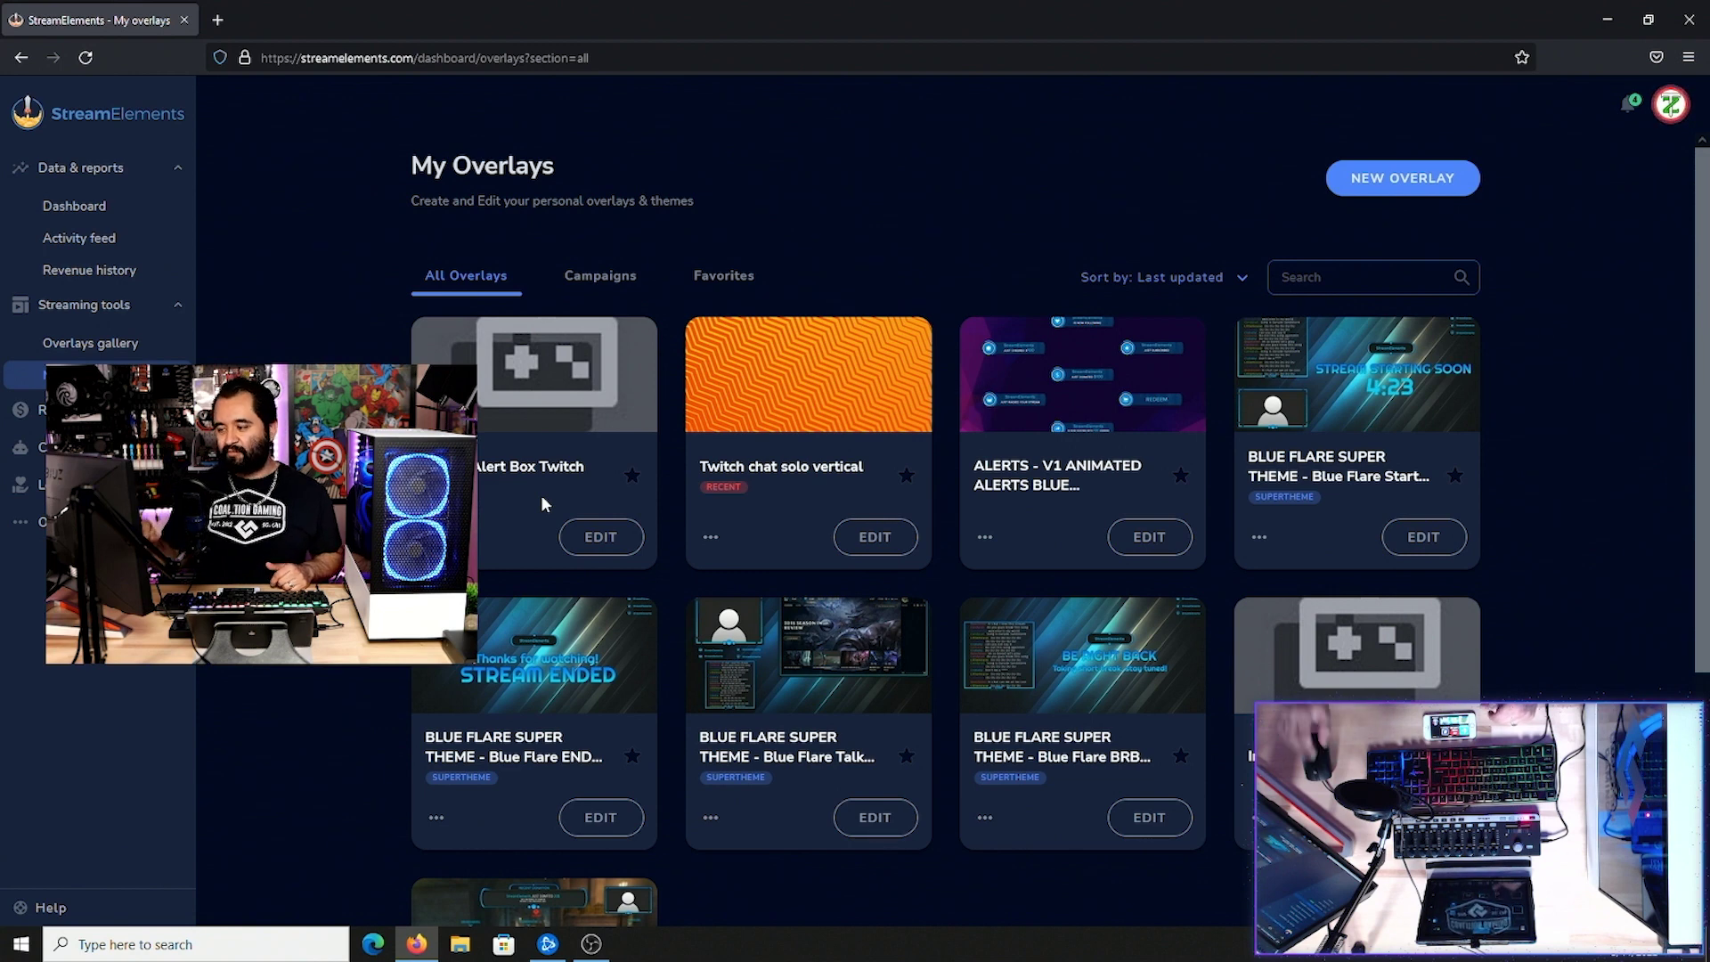
Step: Open the Nexus Alert Box Twitch overlay for editing and emulate a follower event
left_click(576, 538)
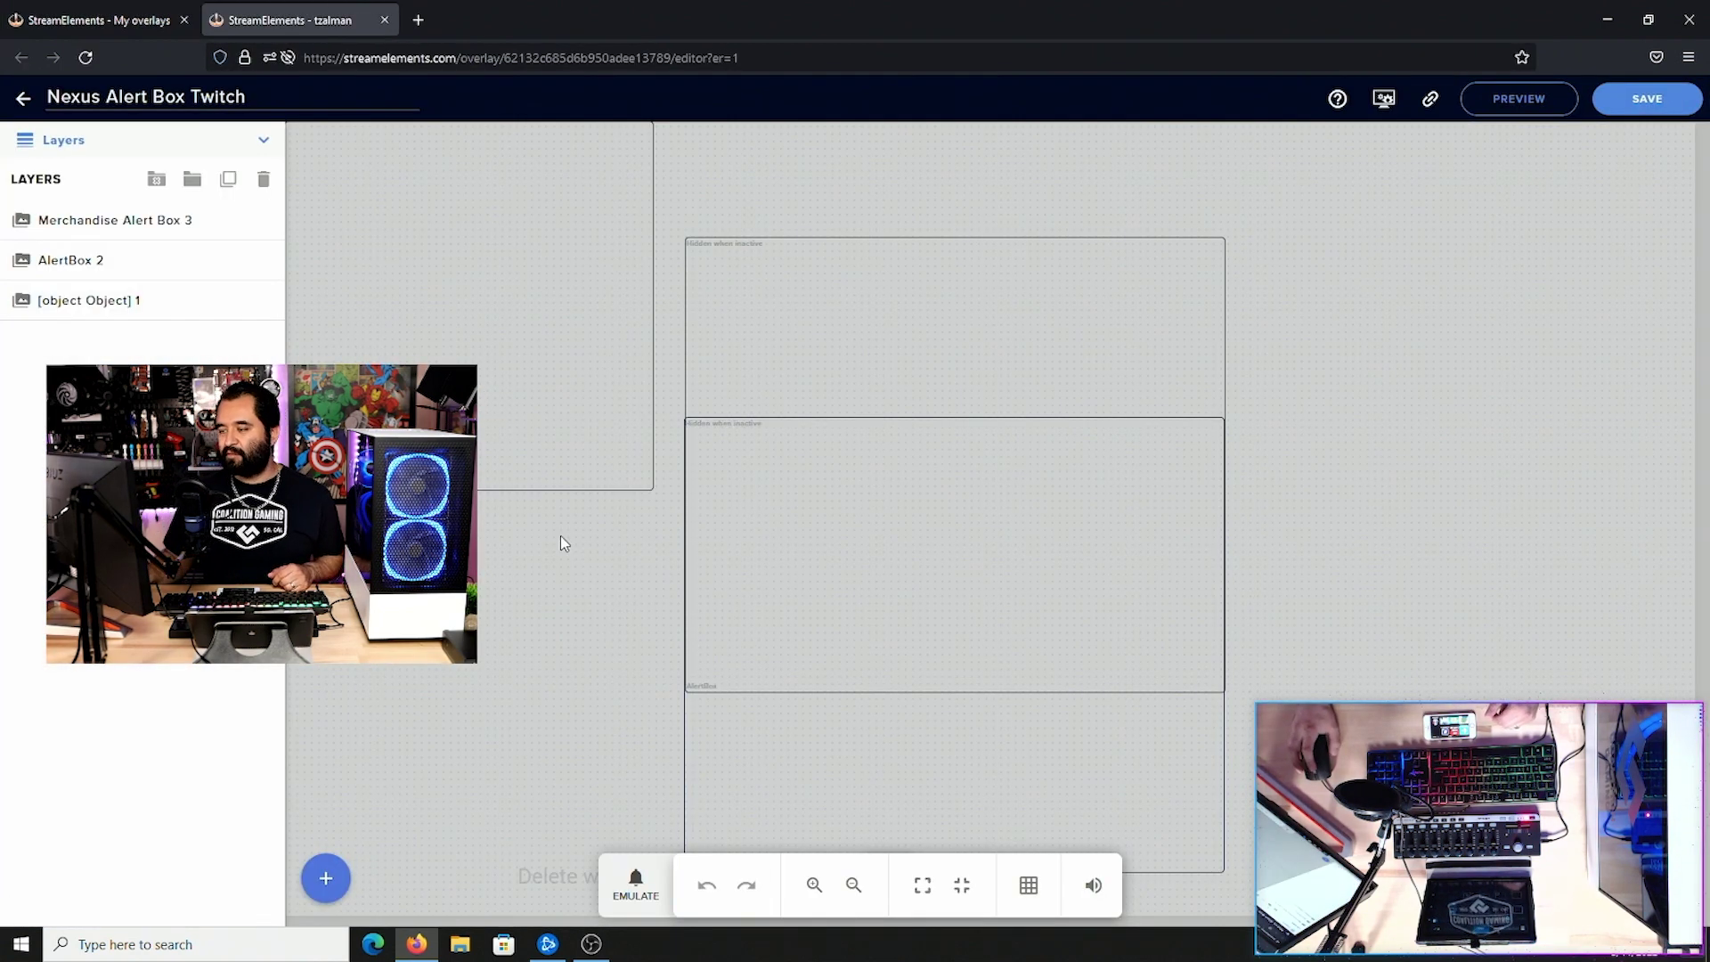
left_click(636, 884)
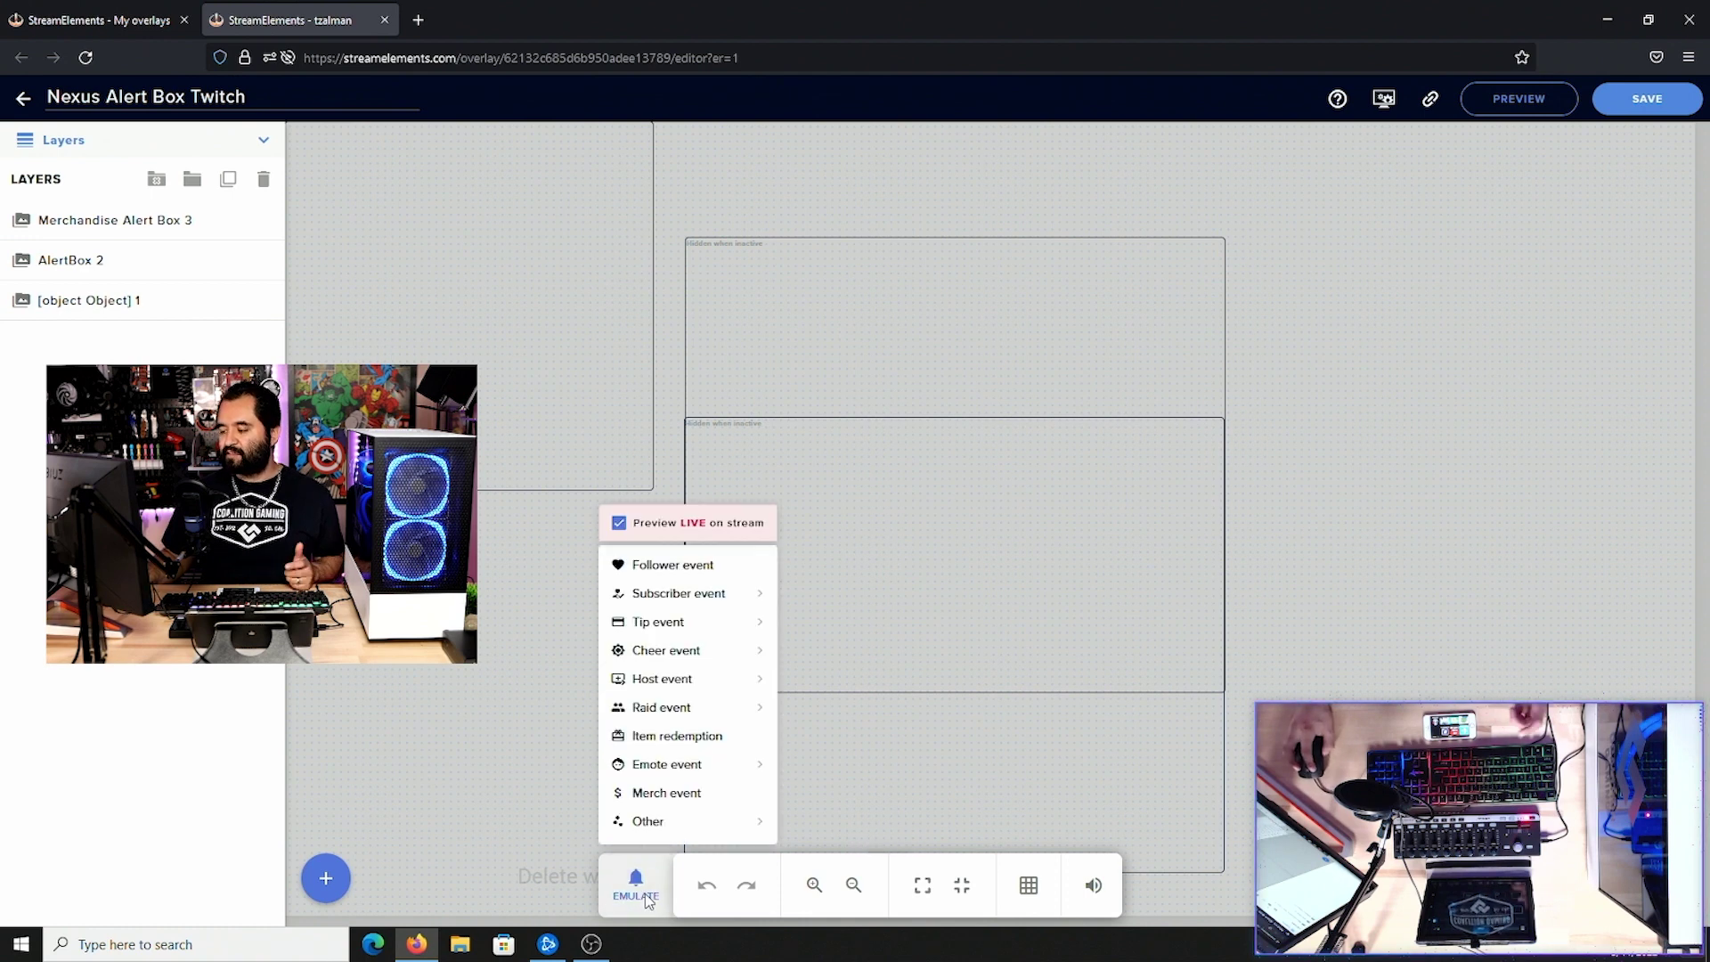
left_click(712, 569)
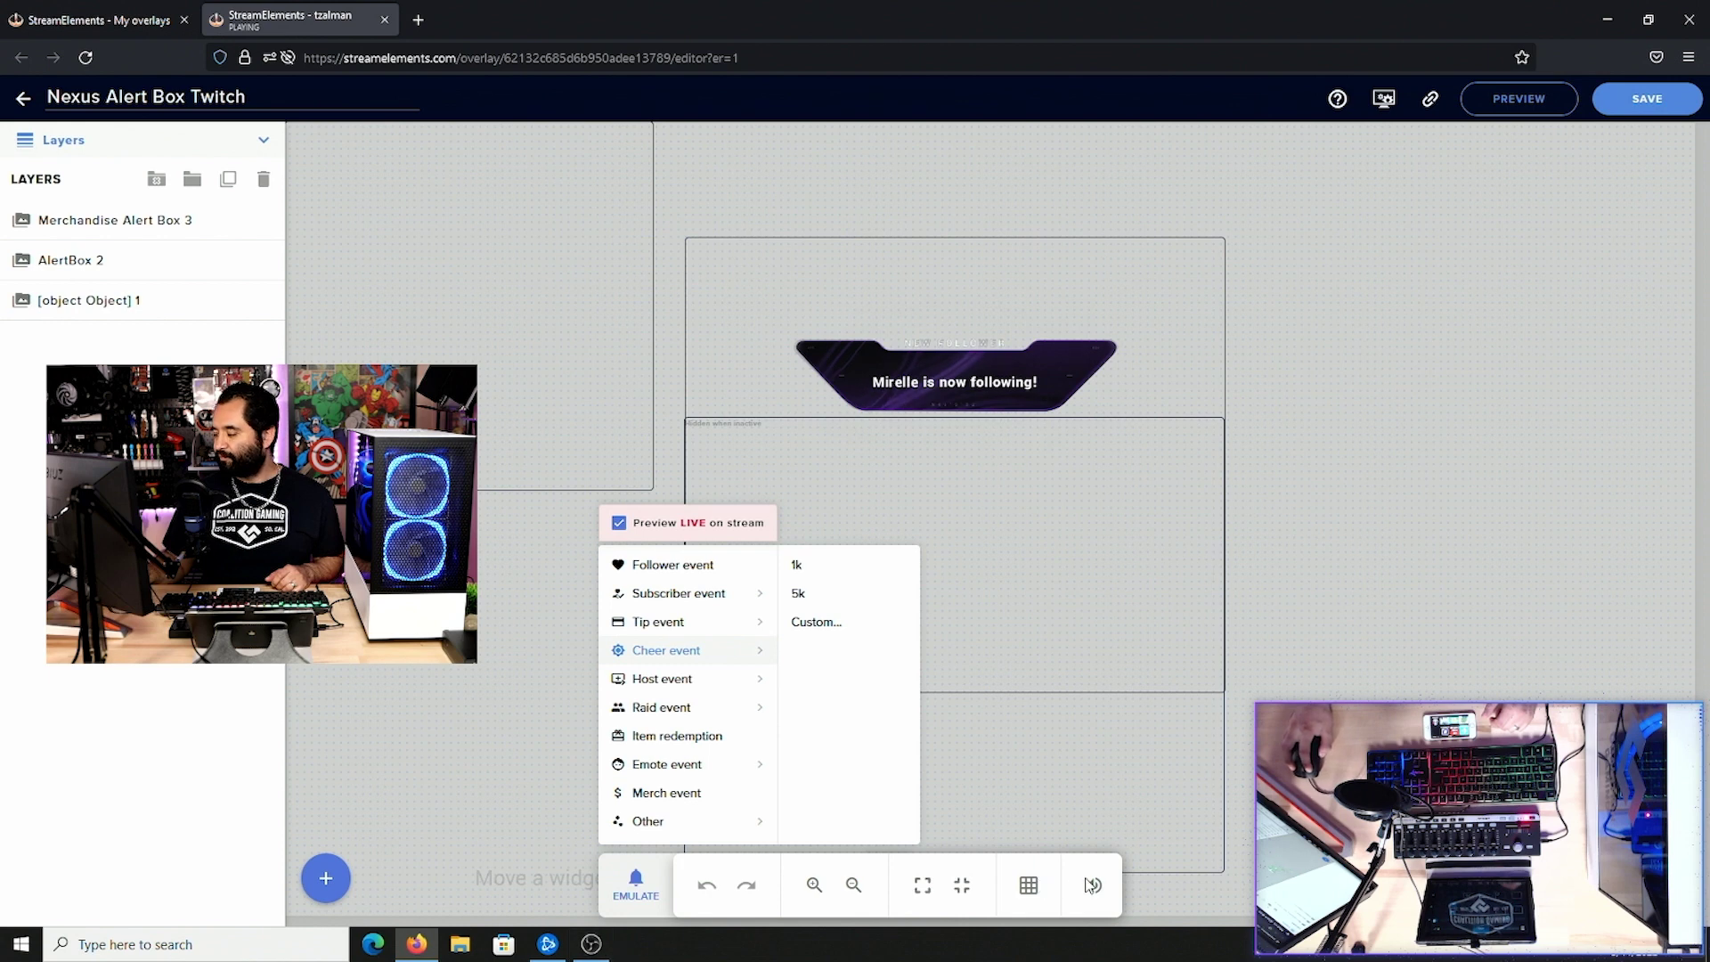
Step: Mute the audio in the overlay editor and emulate a $50 tip event
left_click(1090, 885)
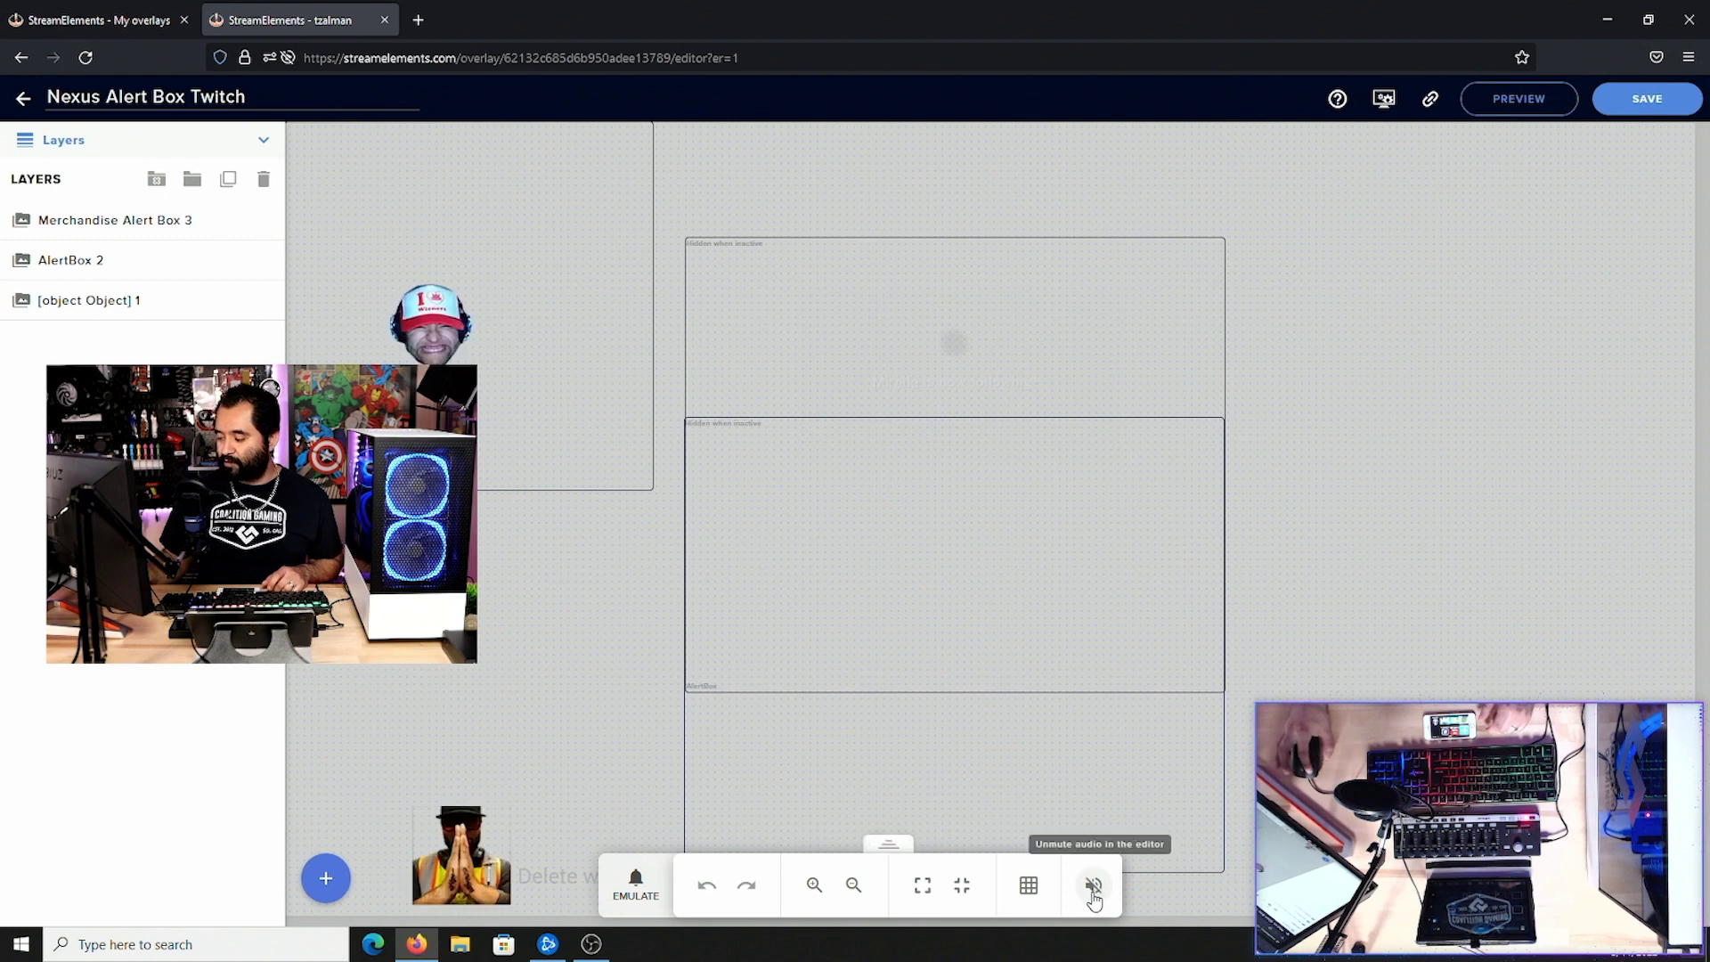
left_click(1093, 891)
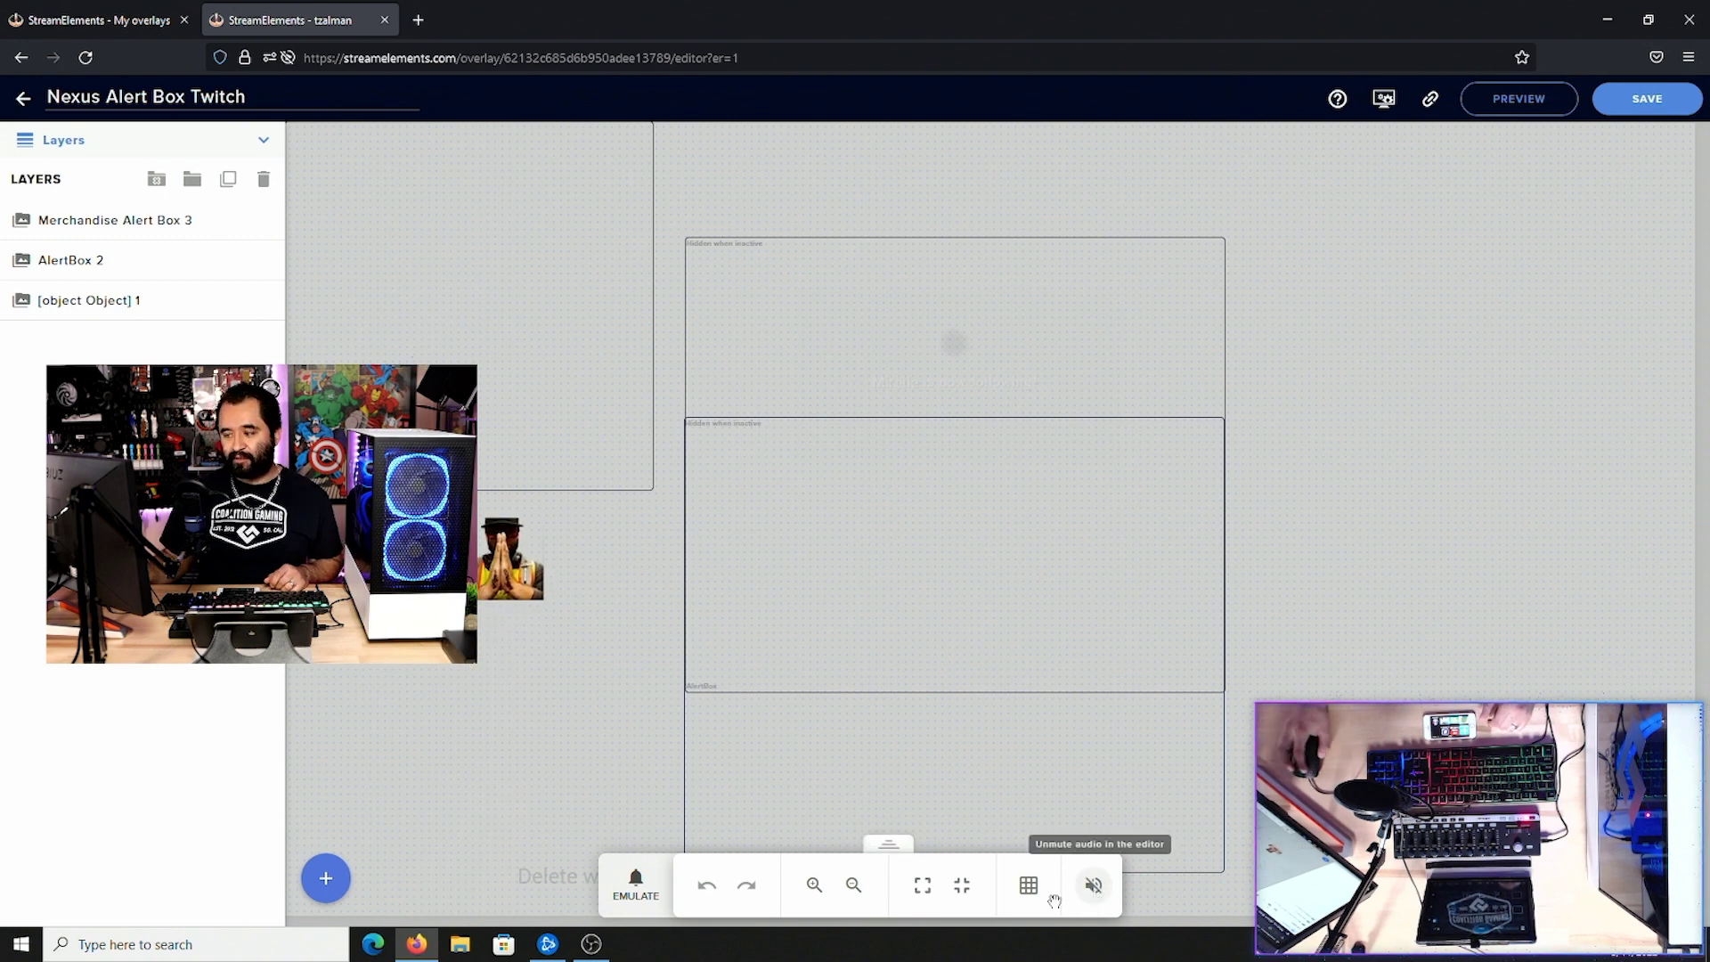
left_click(634, 893)
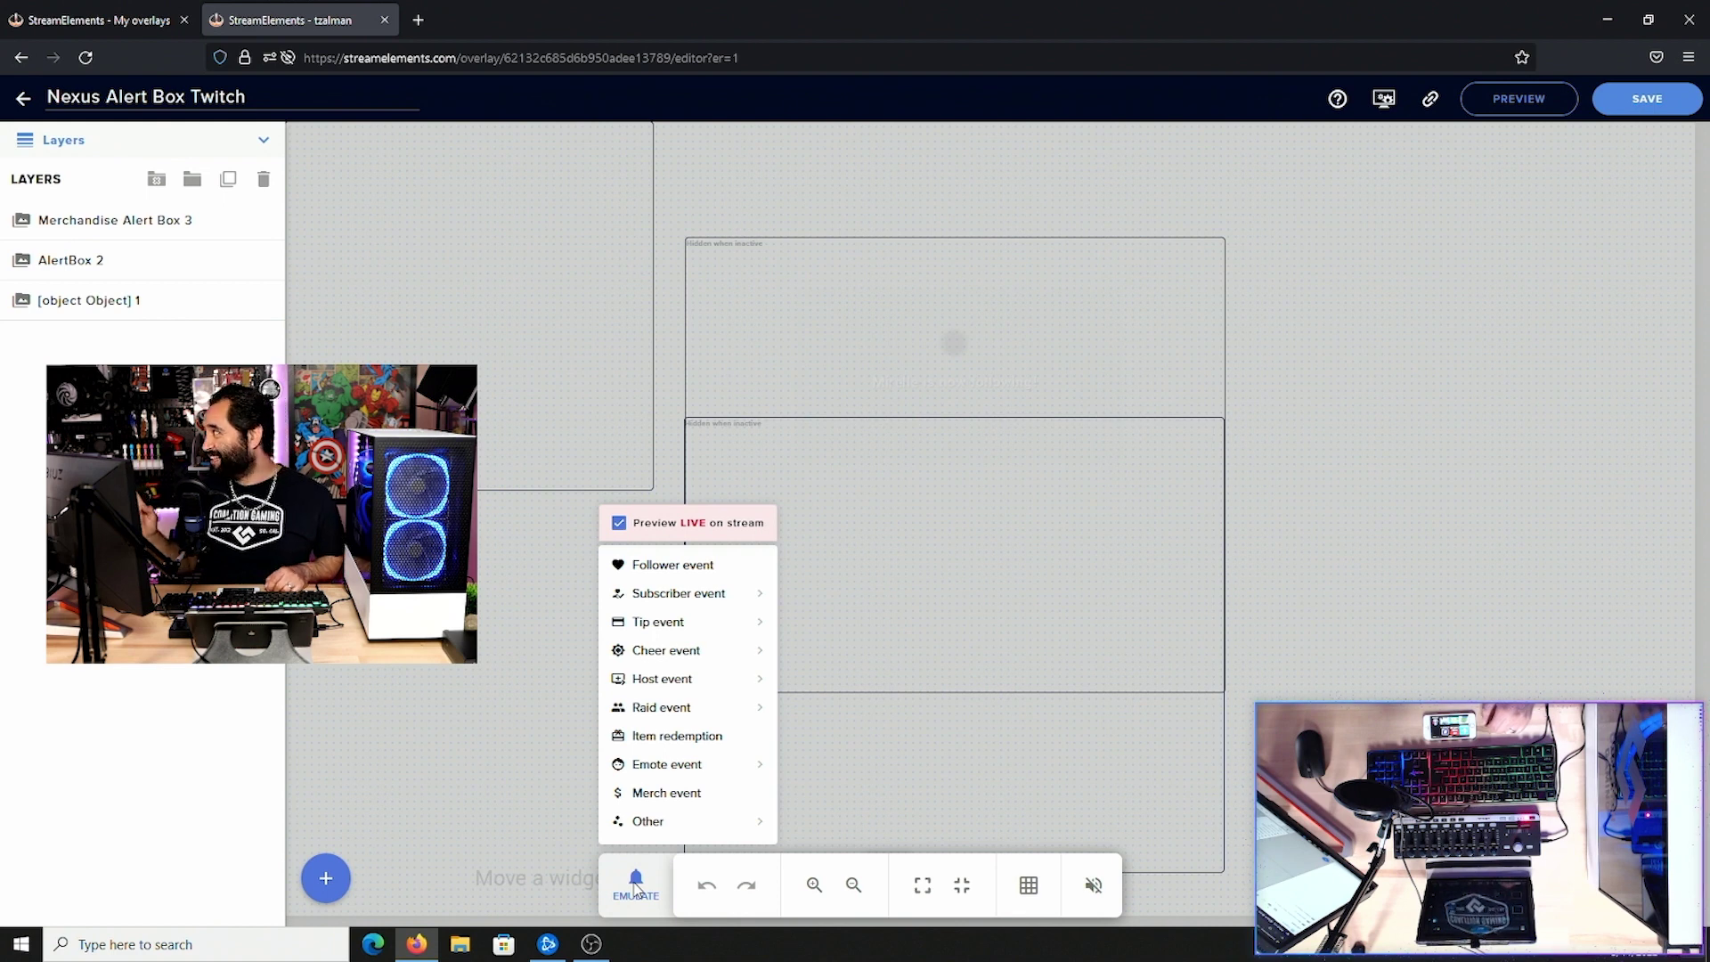
mouse_move(692, 622)
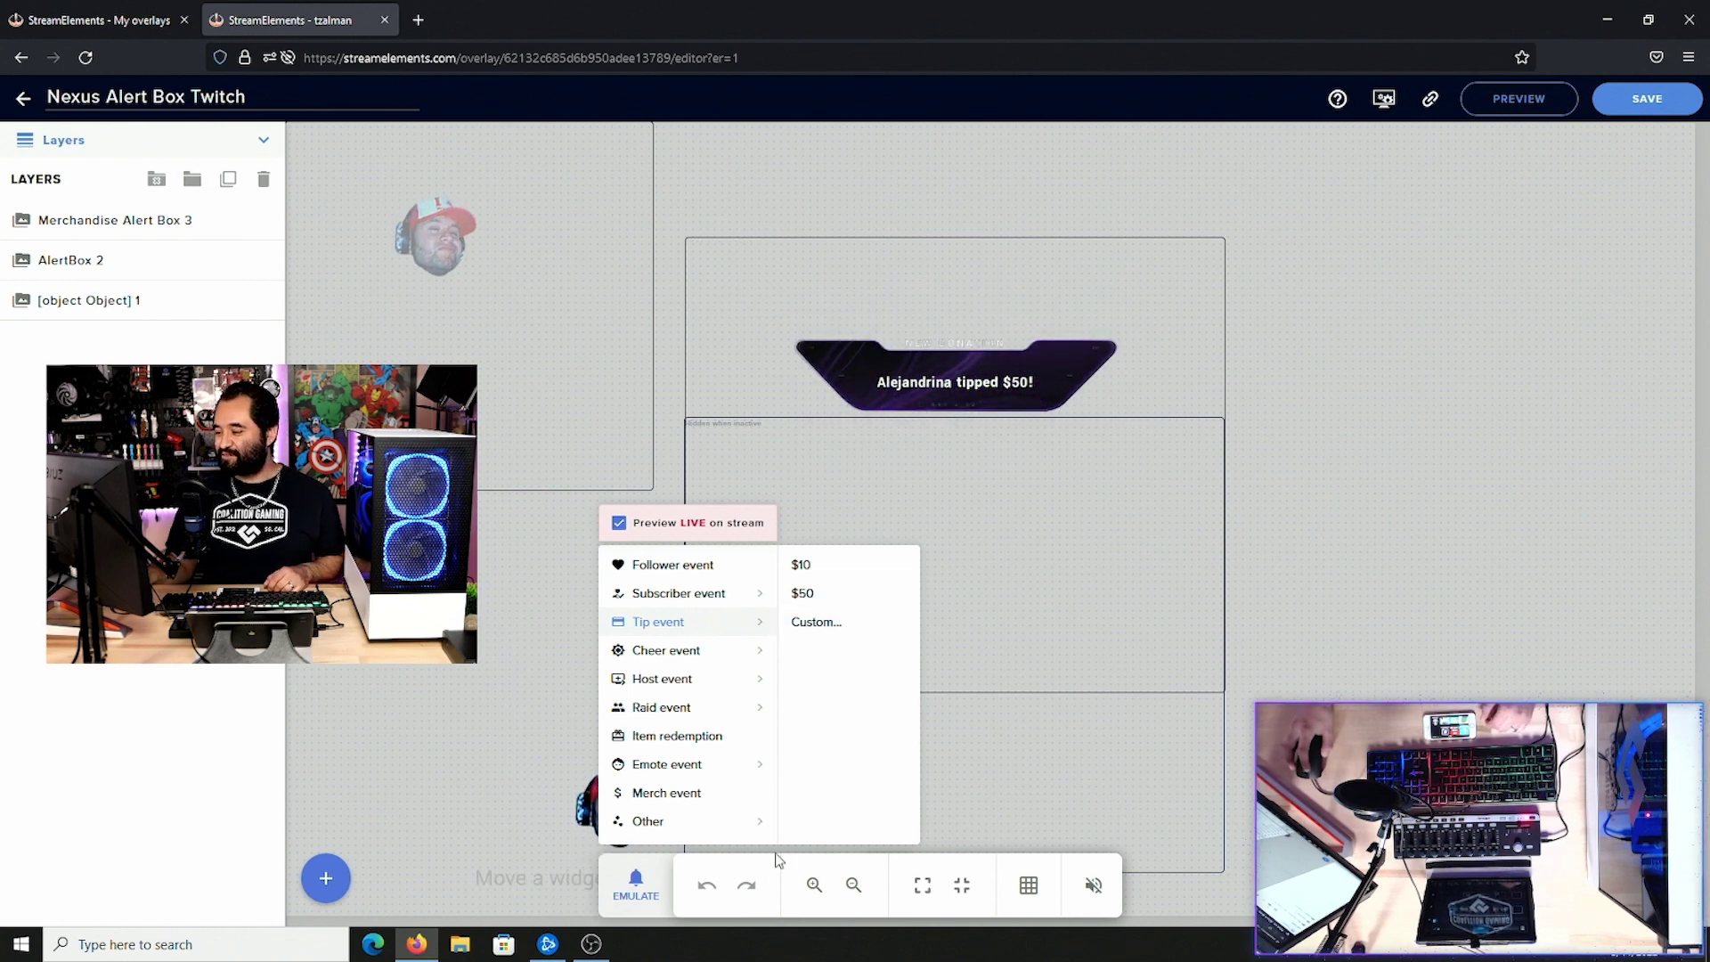
Step: Emulate a custom cheer event with the username Fake and an amount of 10
mouse_move(730, 659)
left_click(798, 570)
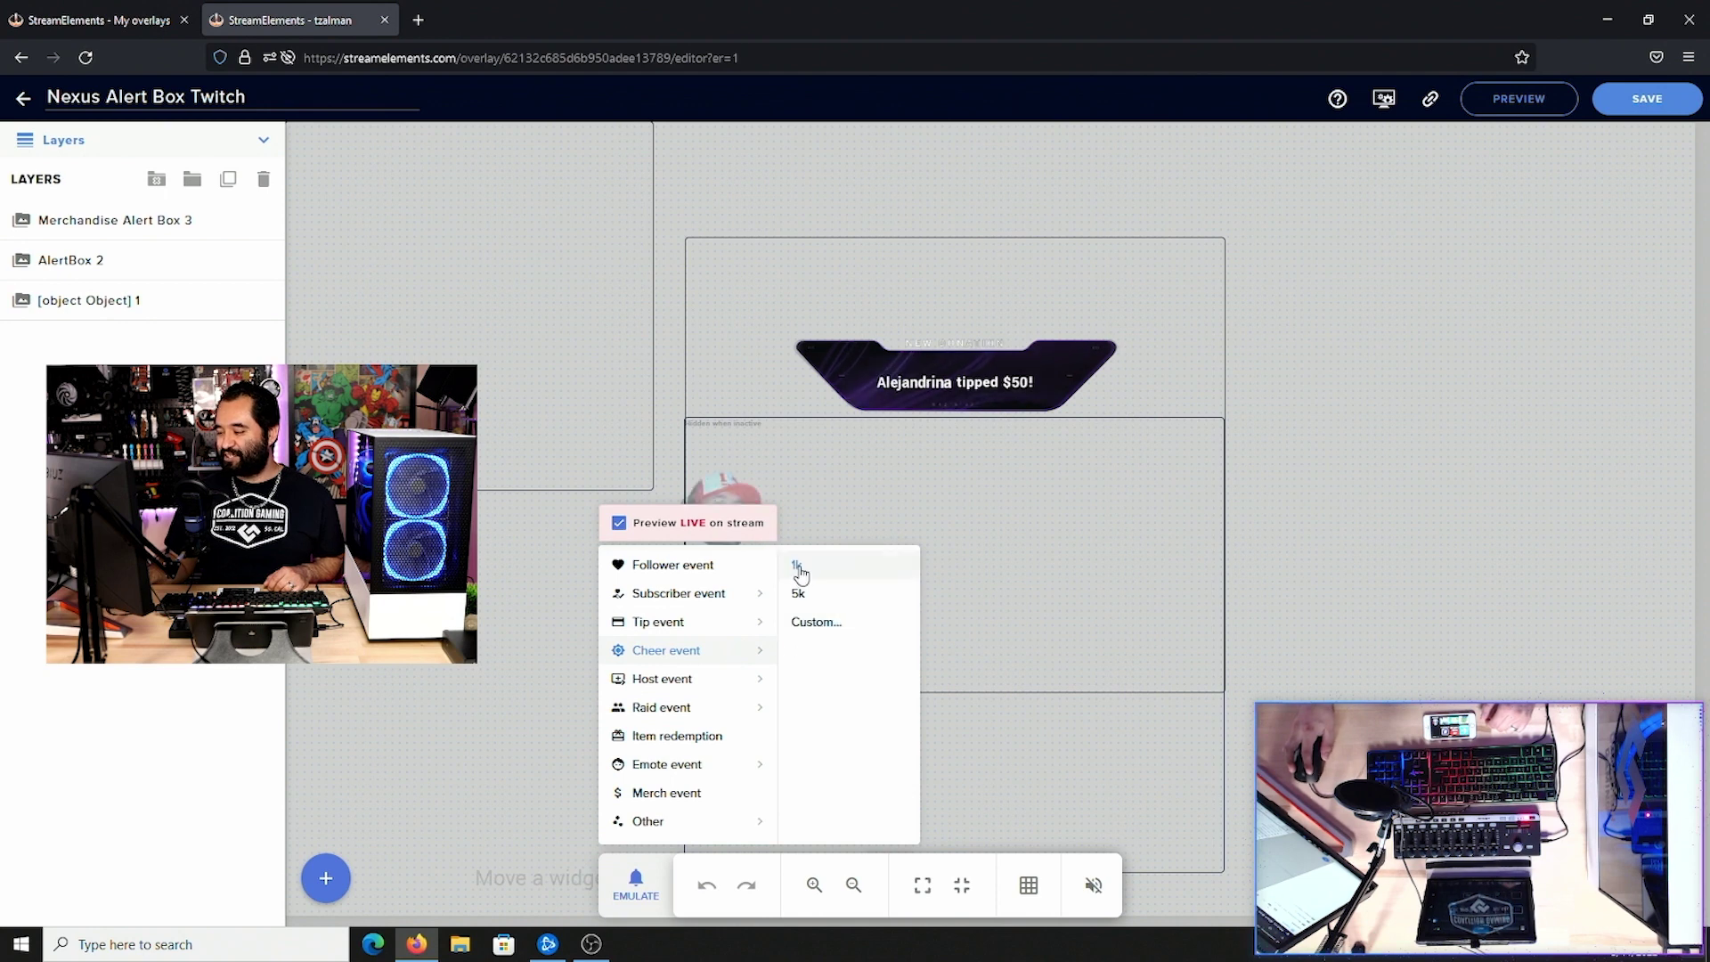
left_click(817, 622)
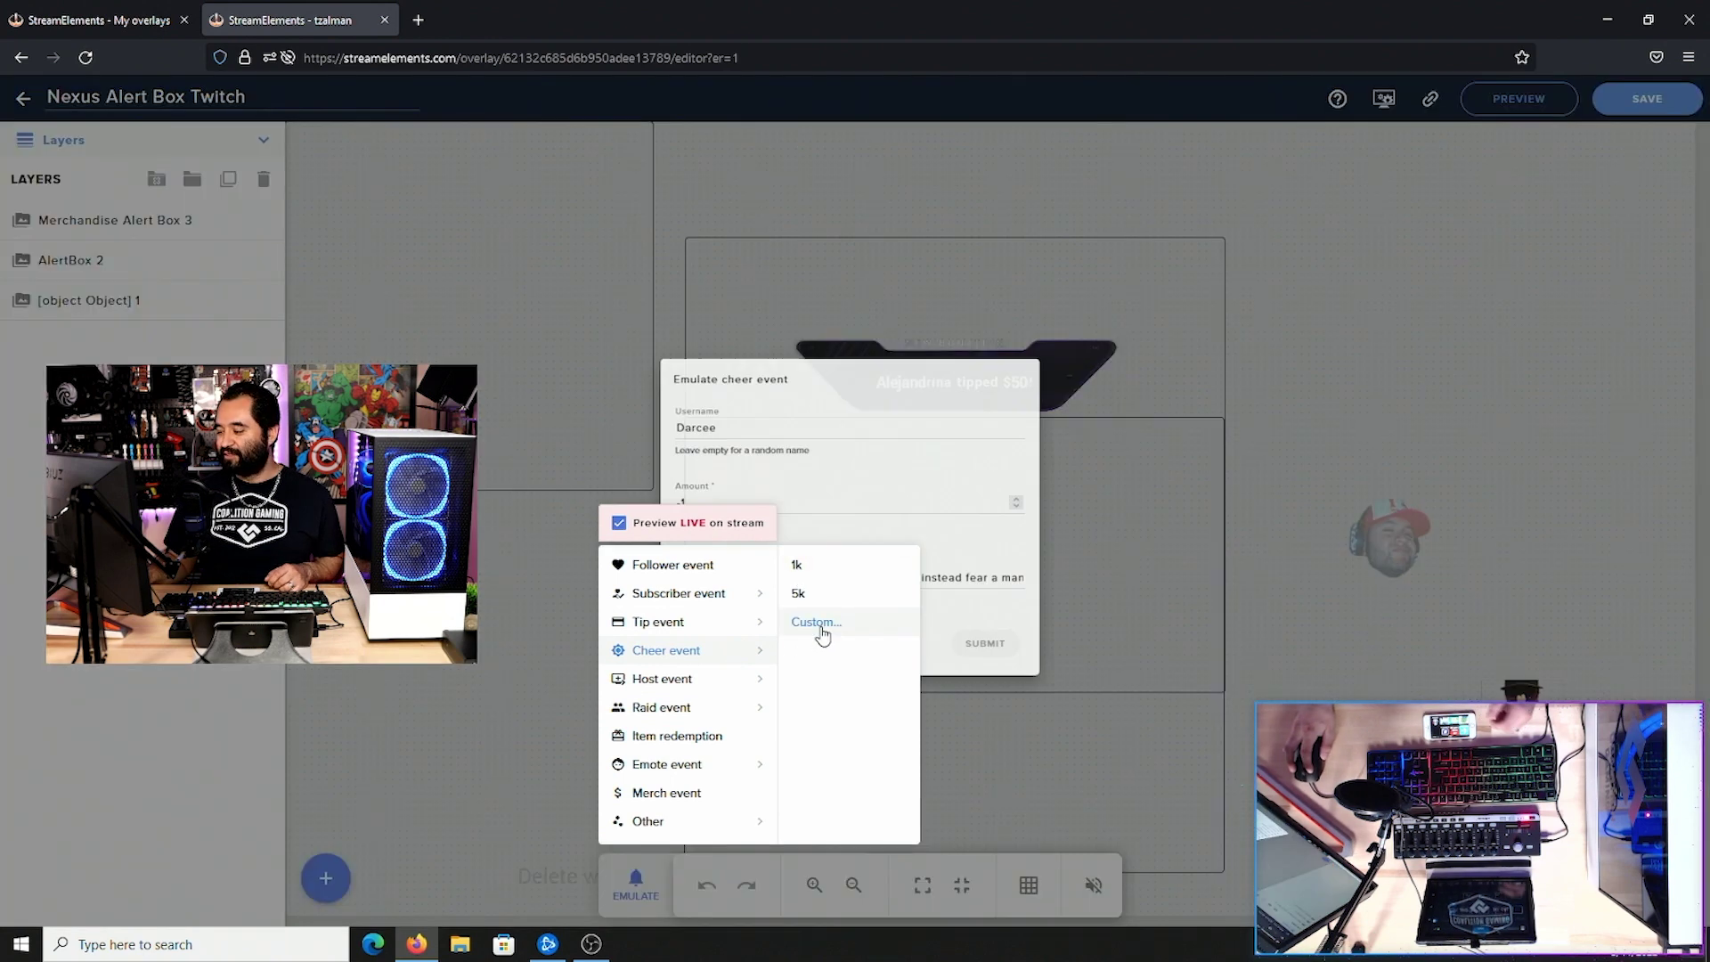
left_click(729, 481)
type("-1")
left_click_drag(729, 481, 653, 494)
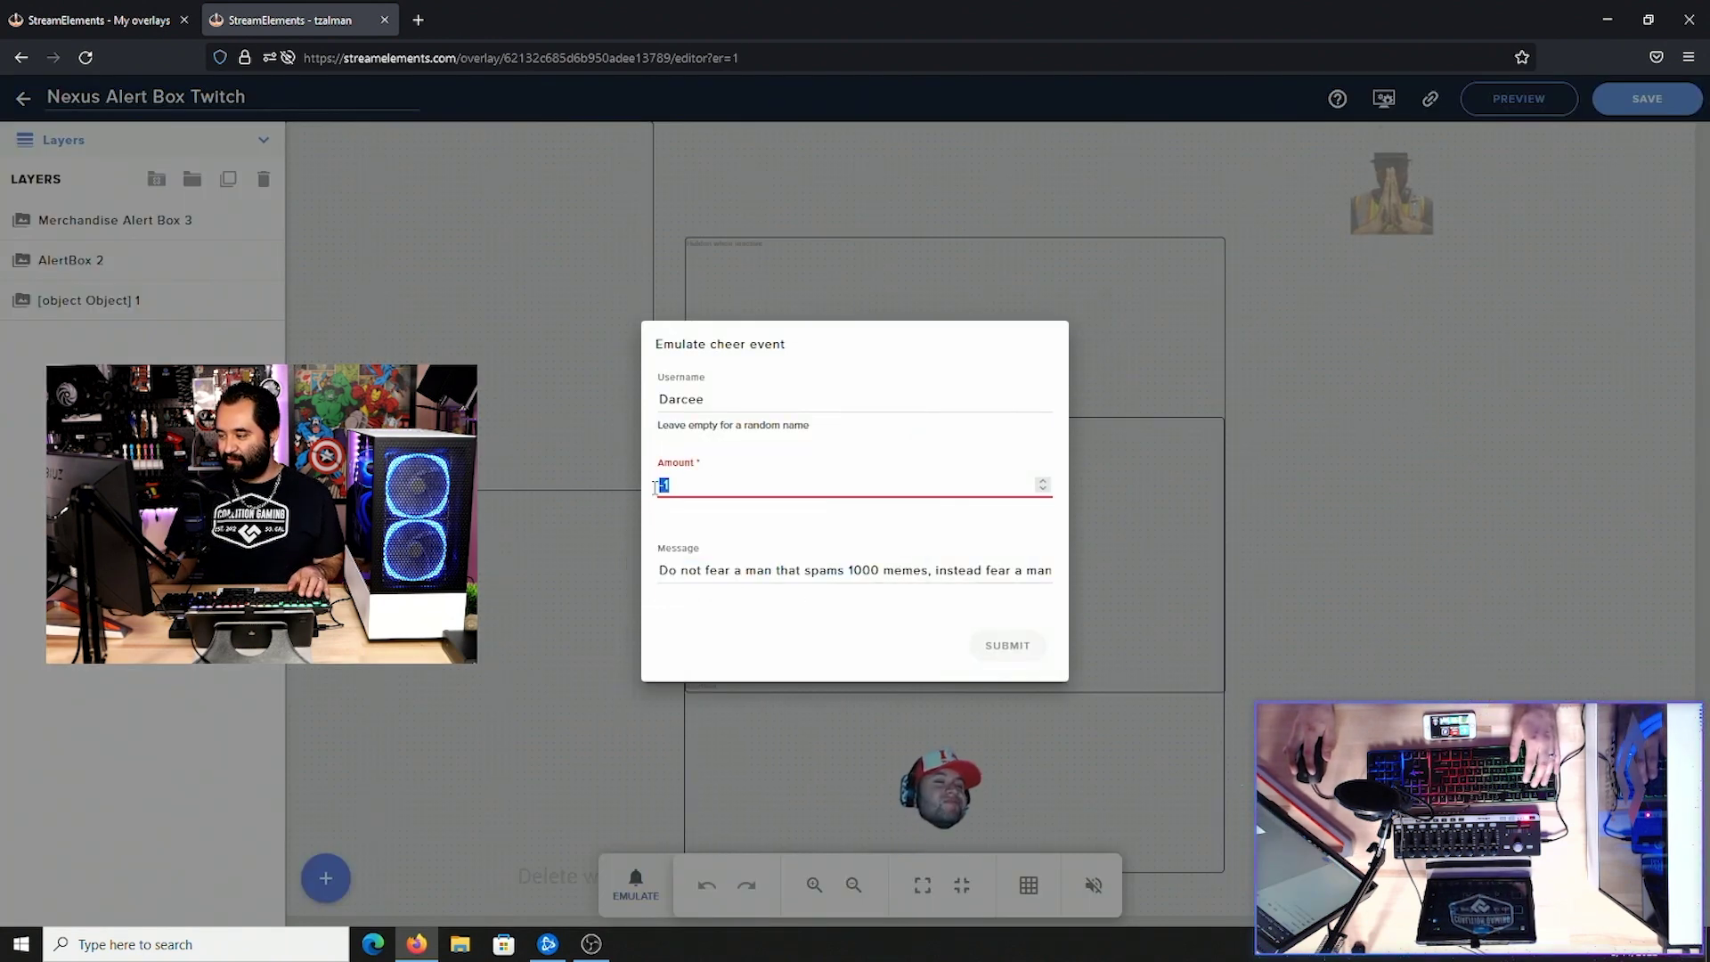
type("10")
key("shift+Tab")
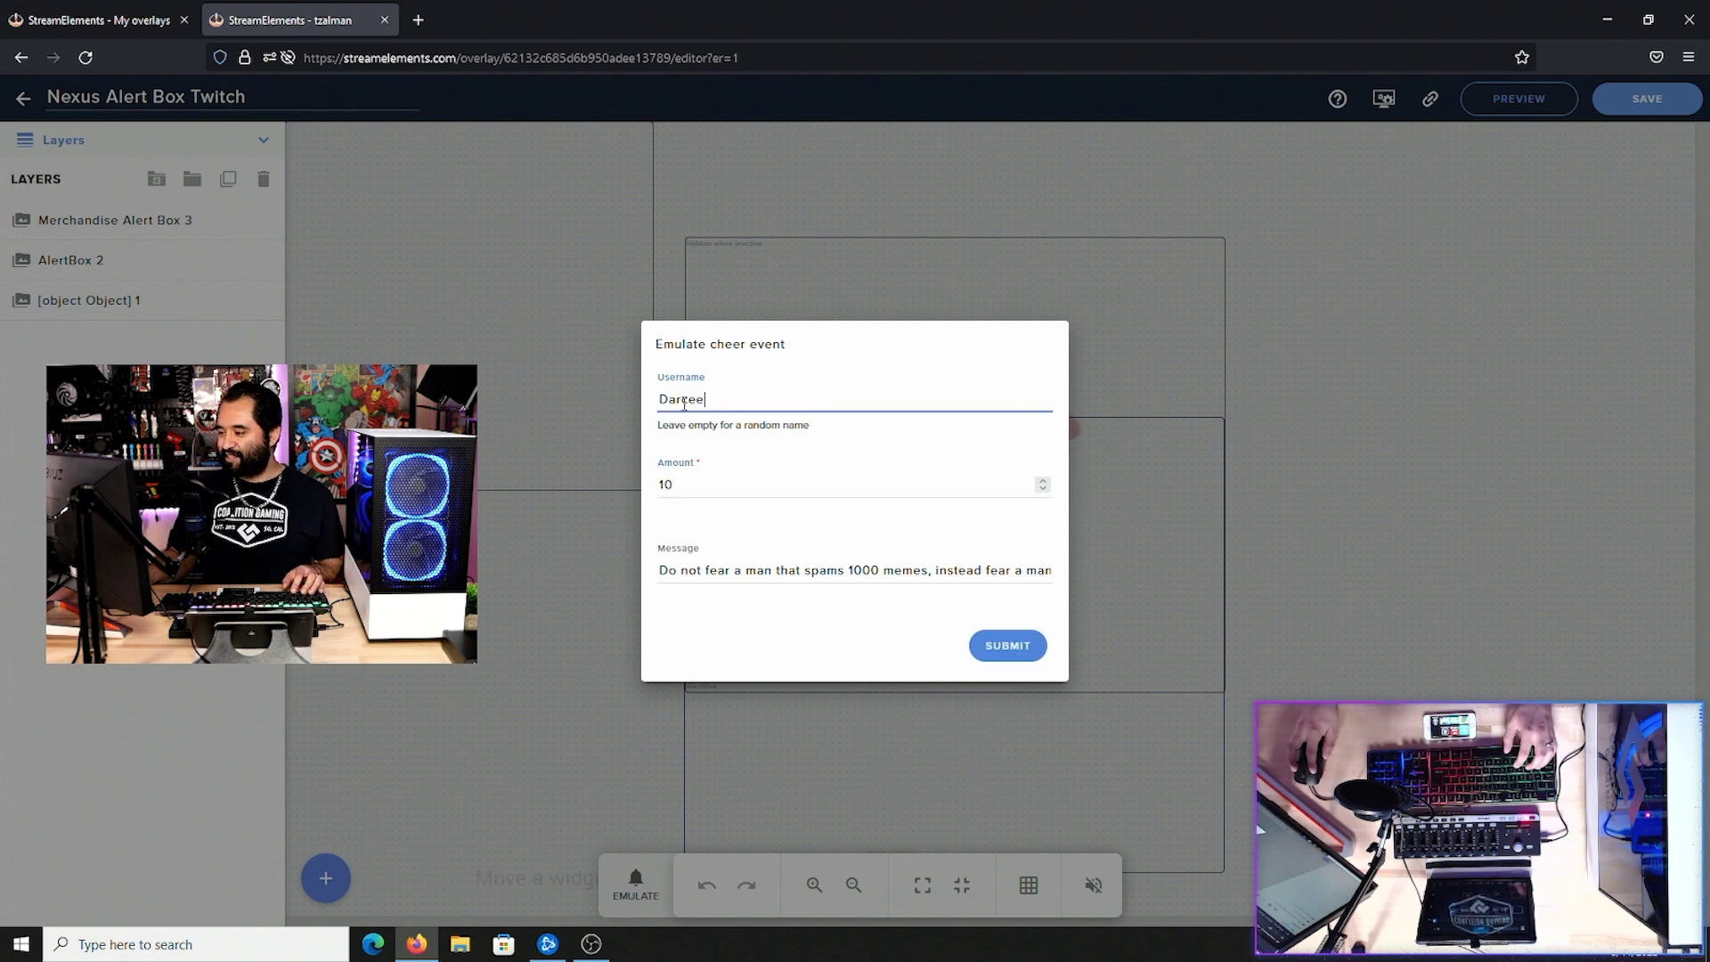
type("Fake")
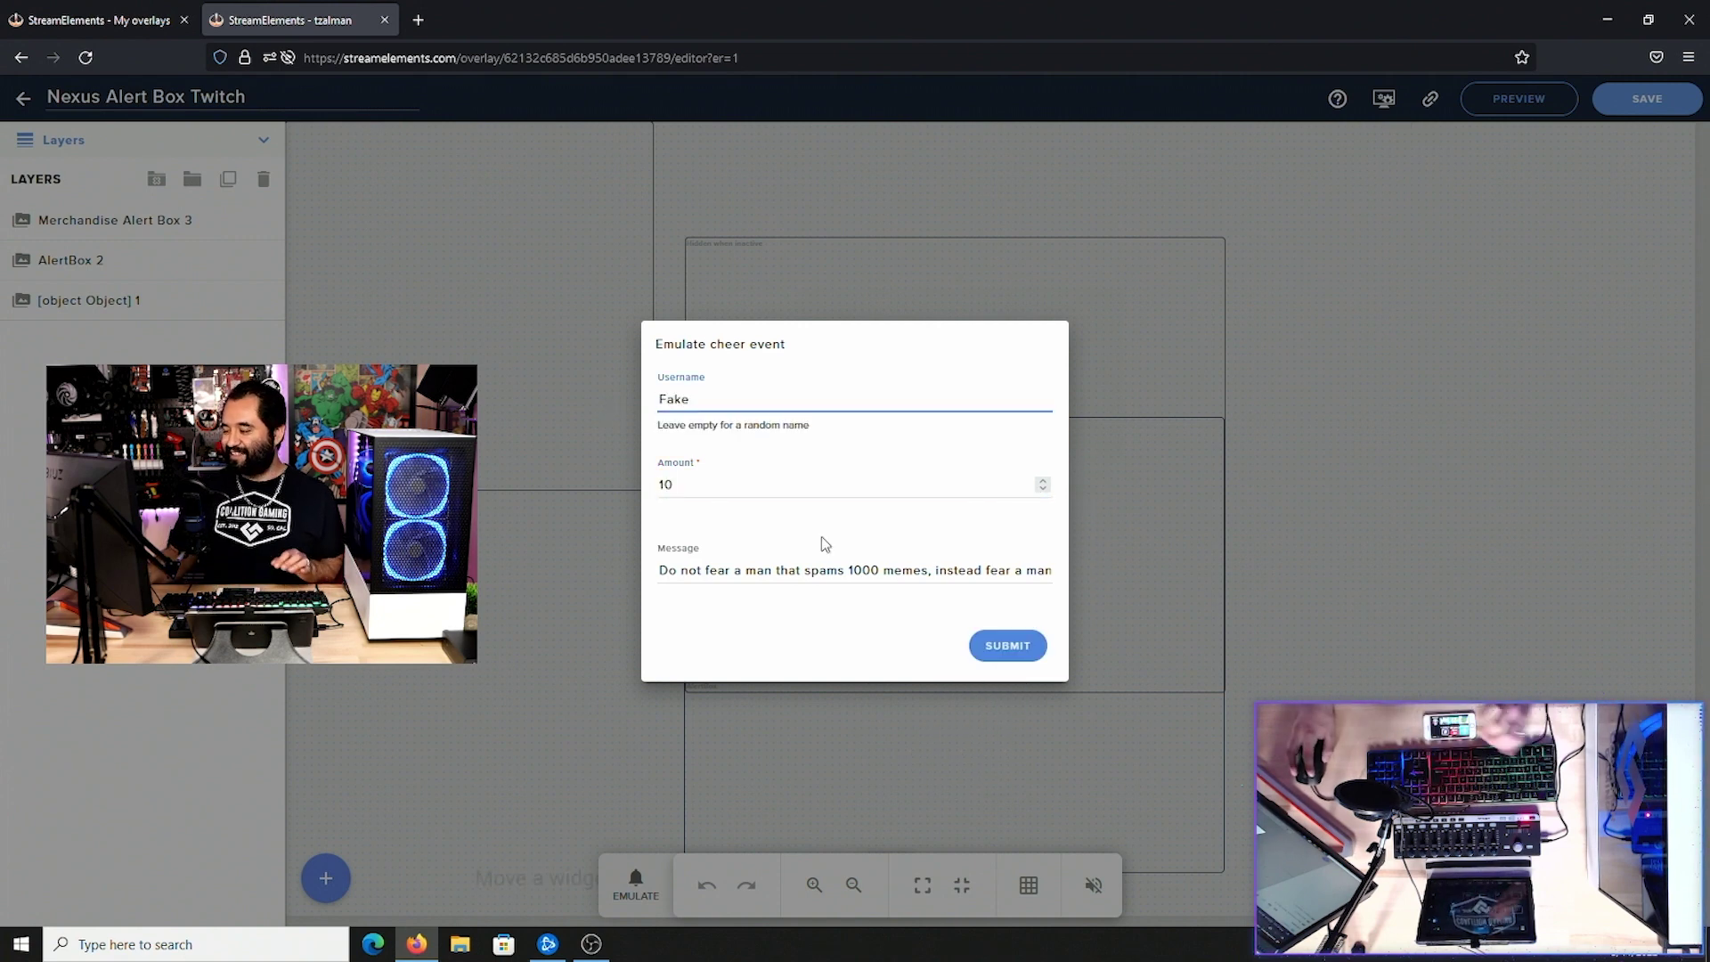
left_click(1001, 641)
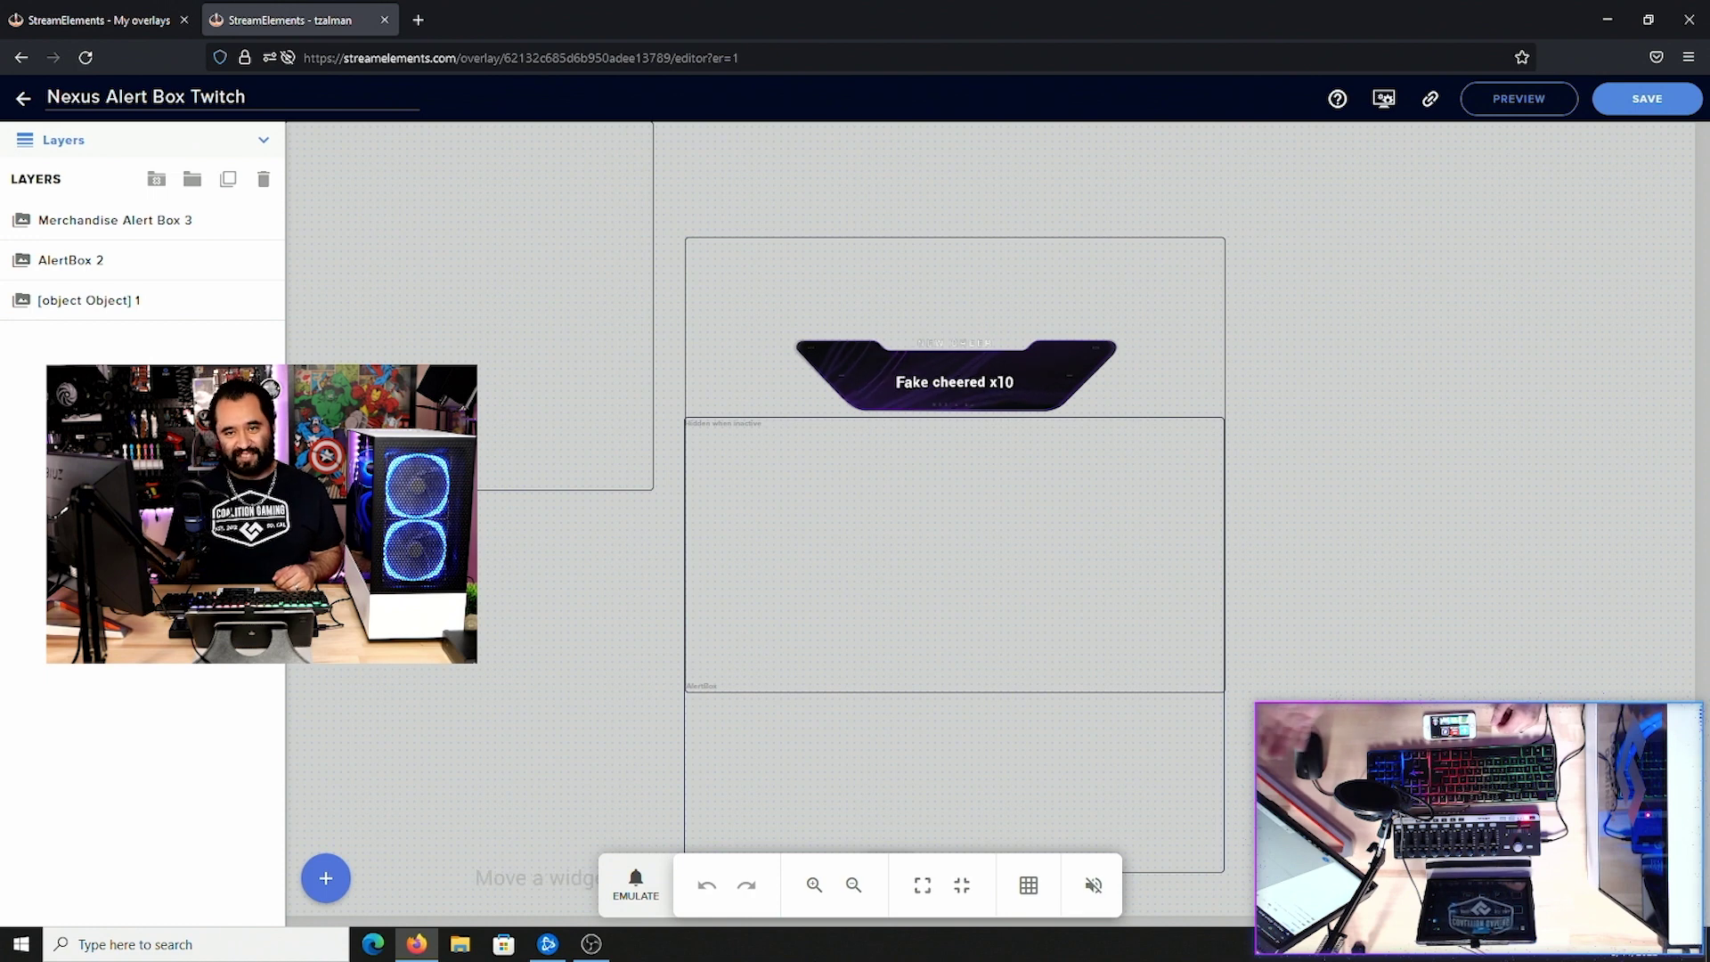
Step: Emulate a host event with 10 viewers and a subscriber event with the value 1
left_click(649, 898)
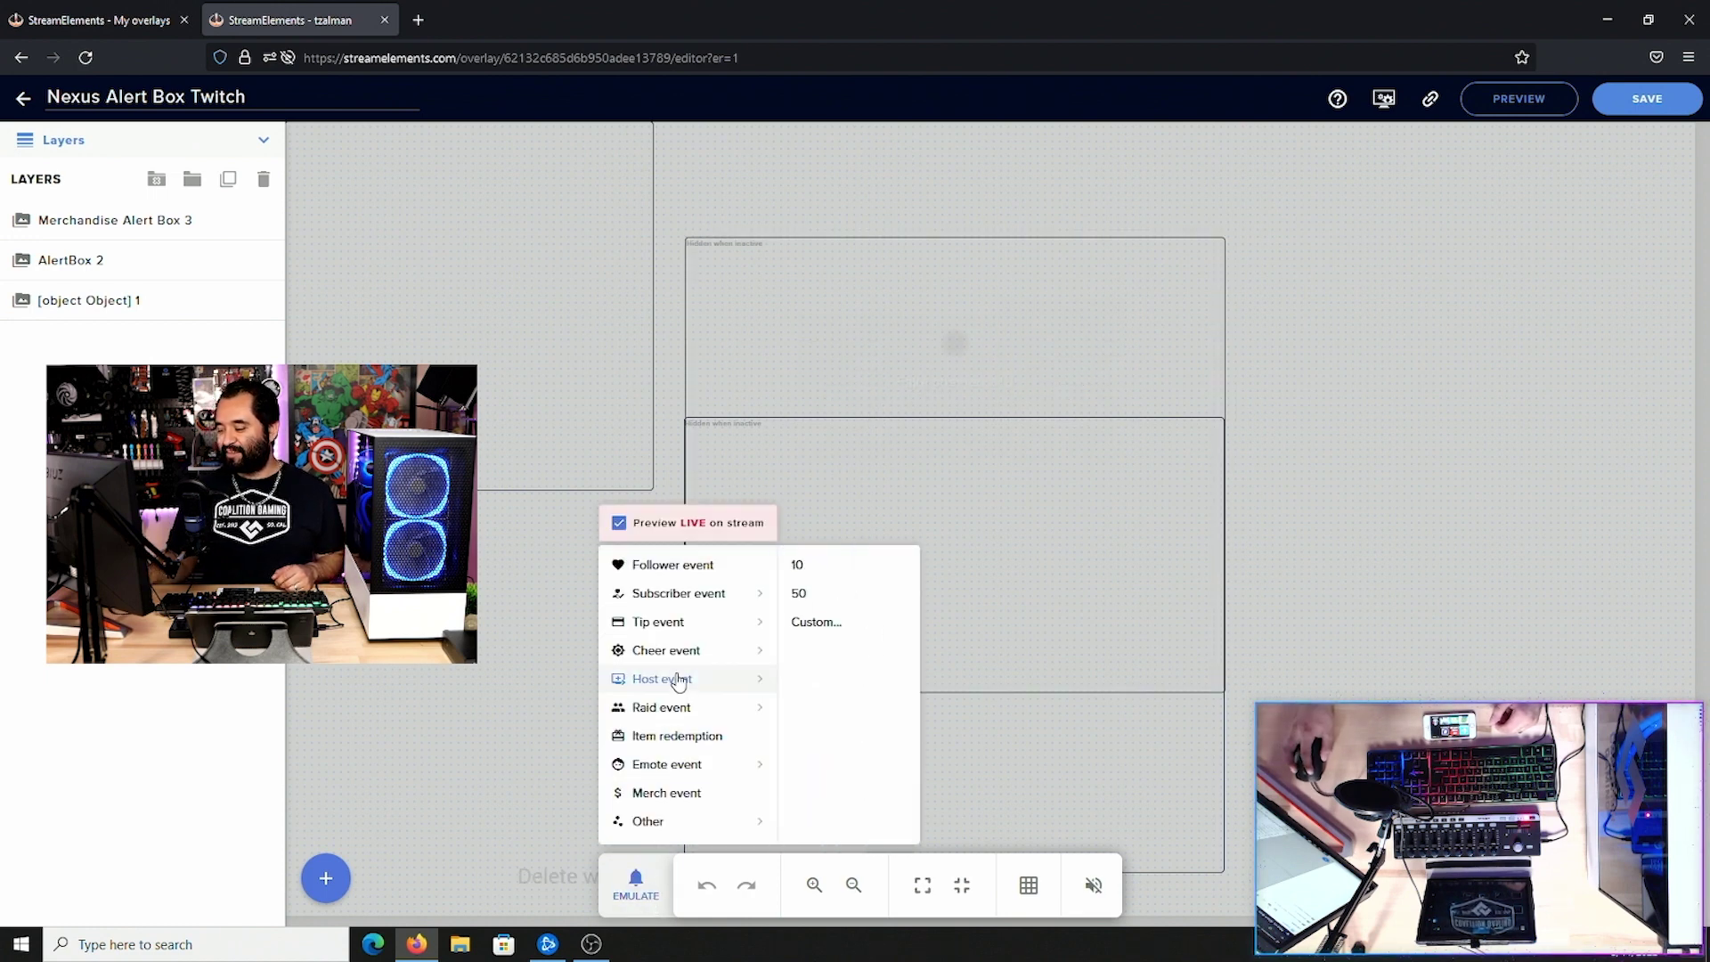
mouse_move(753, 679)
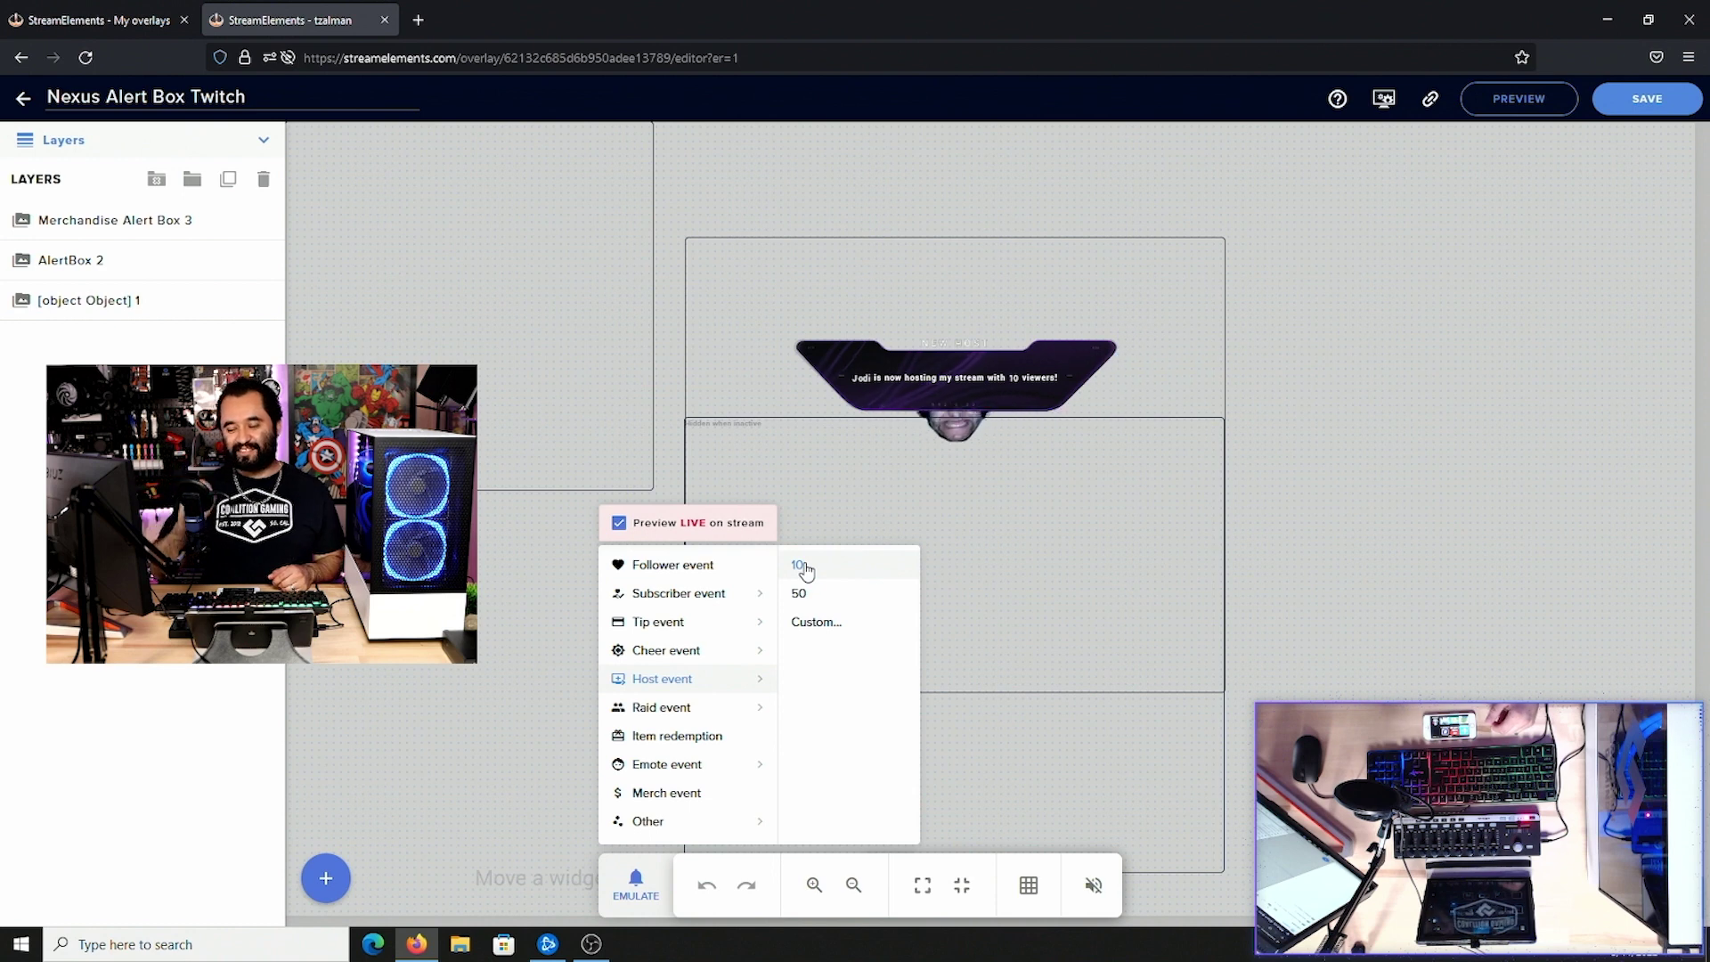
mouse_move(746, 609)
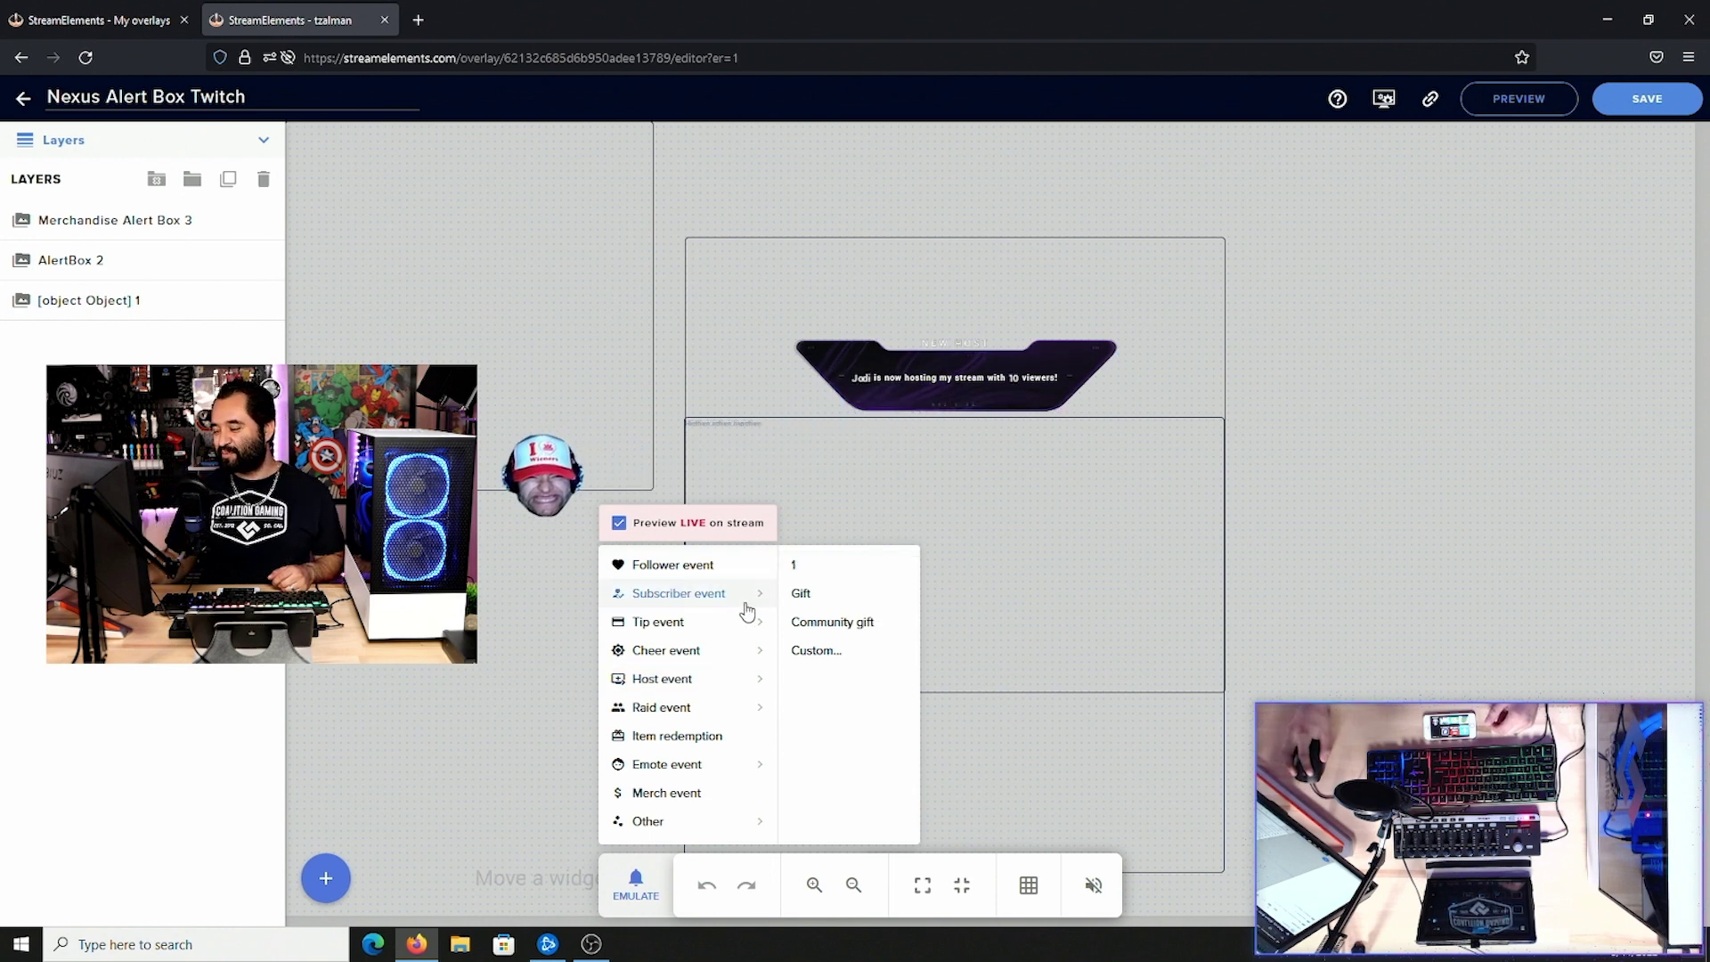
left_click(812, 571)
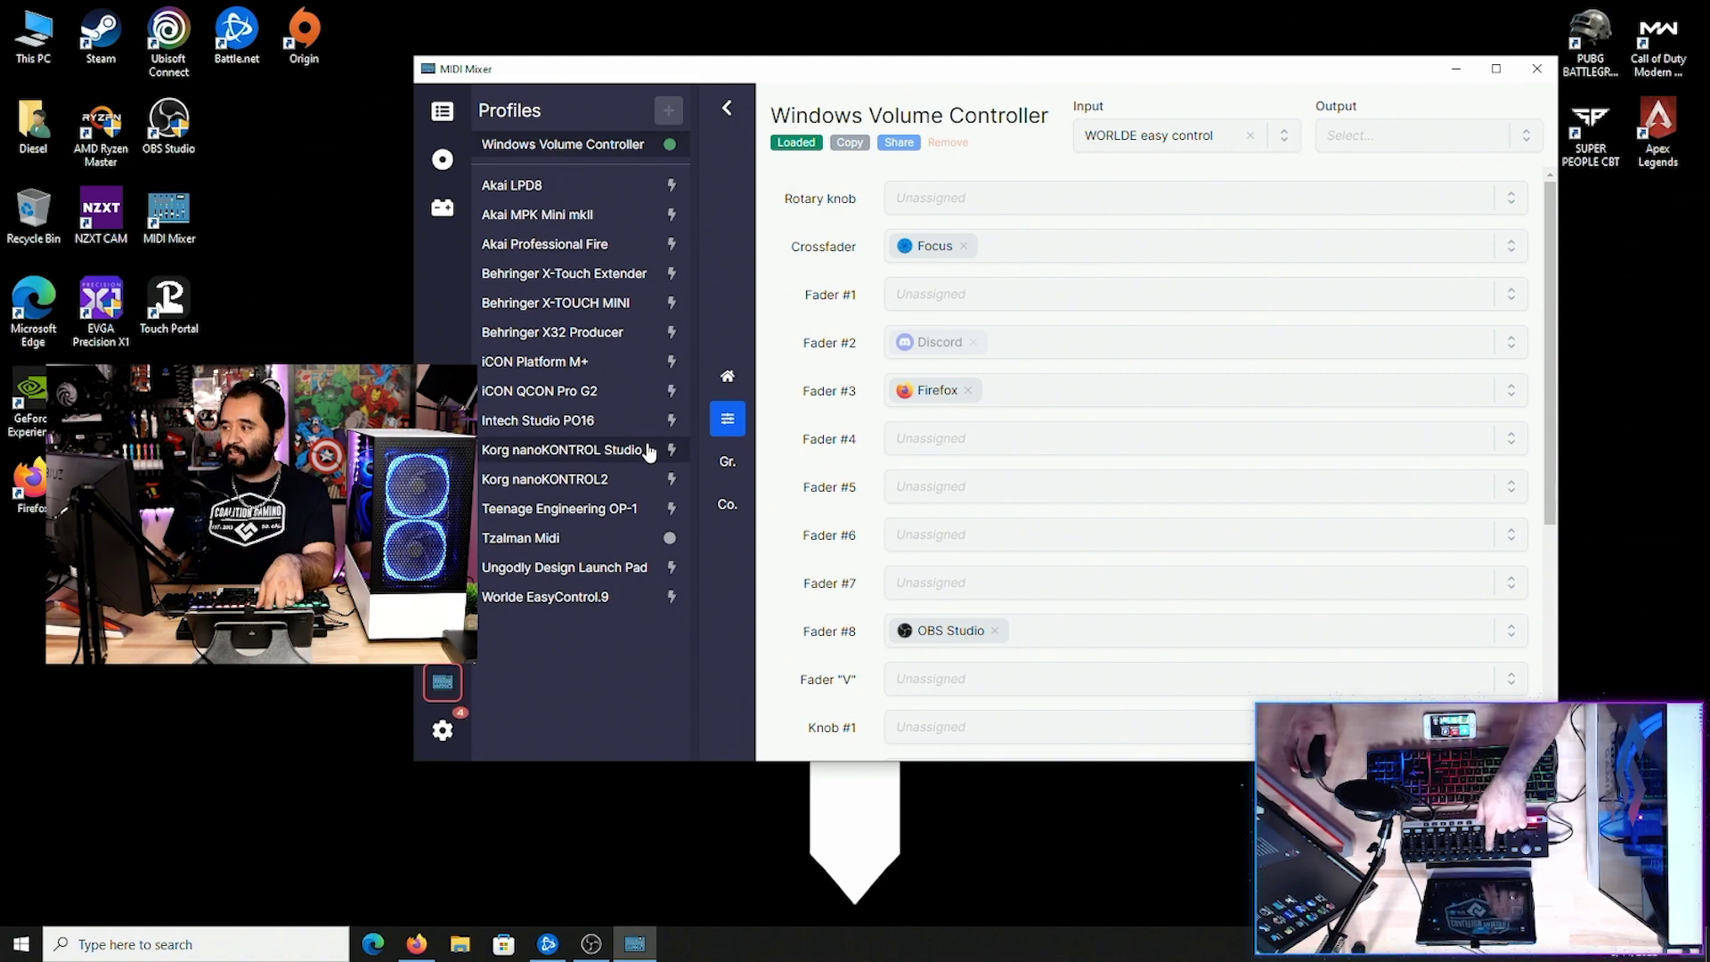
Step: Switch to Firefox and open youtube.com in a new browser tab
left_click(416, 945)
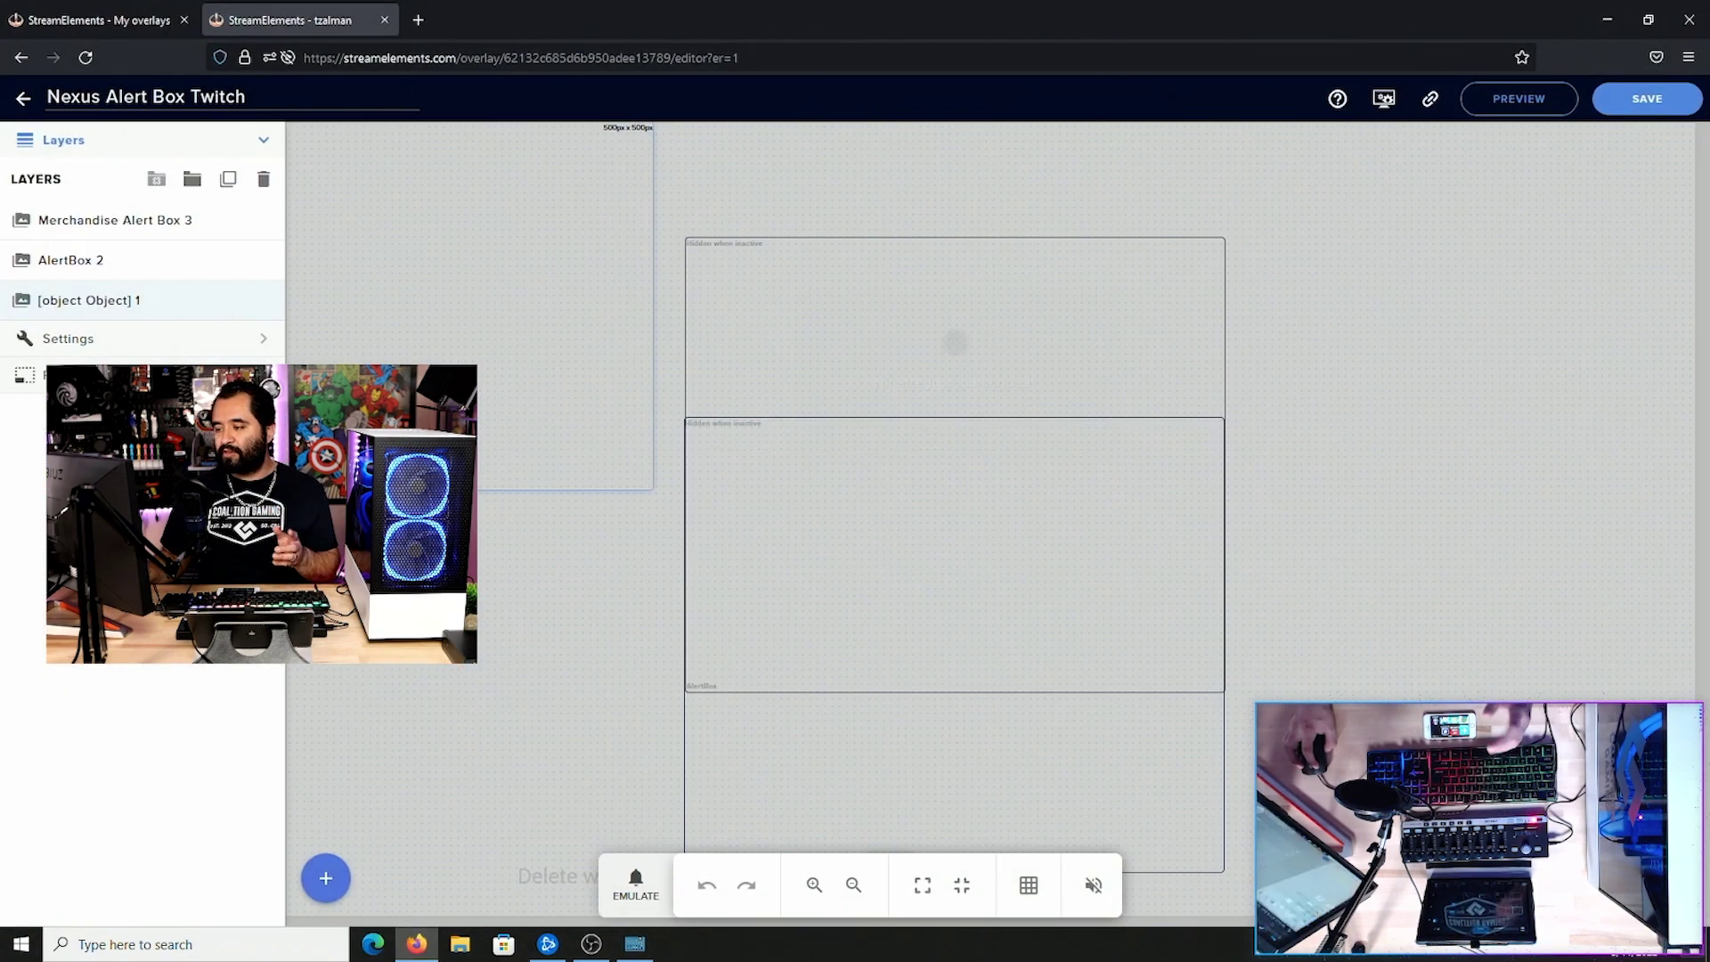
left_click(424, 23)
type("youtube.com")
key("Return")
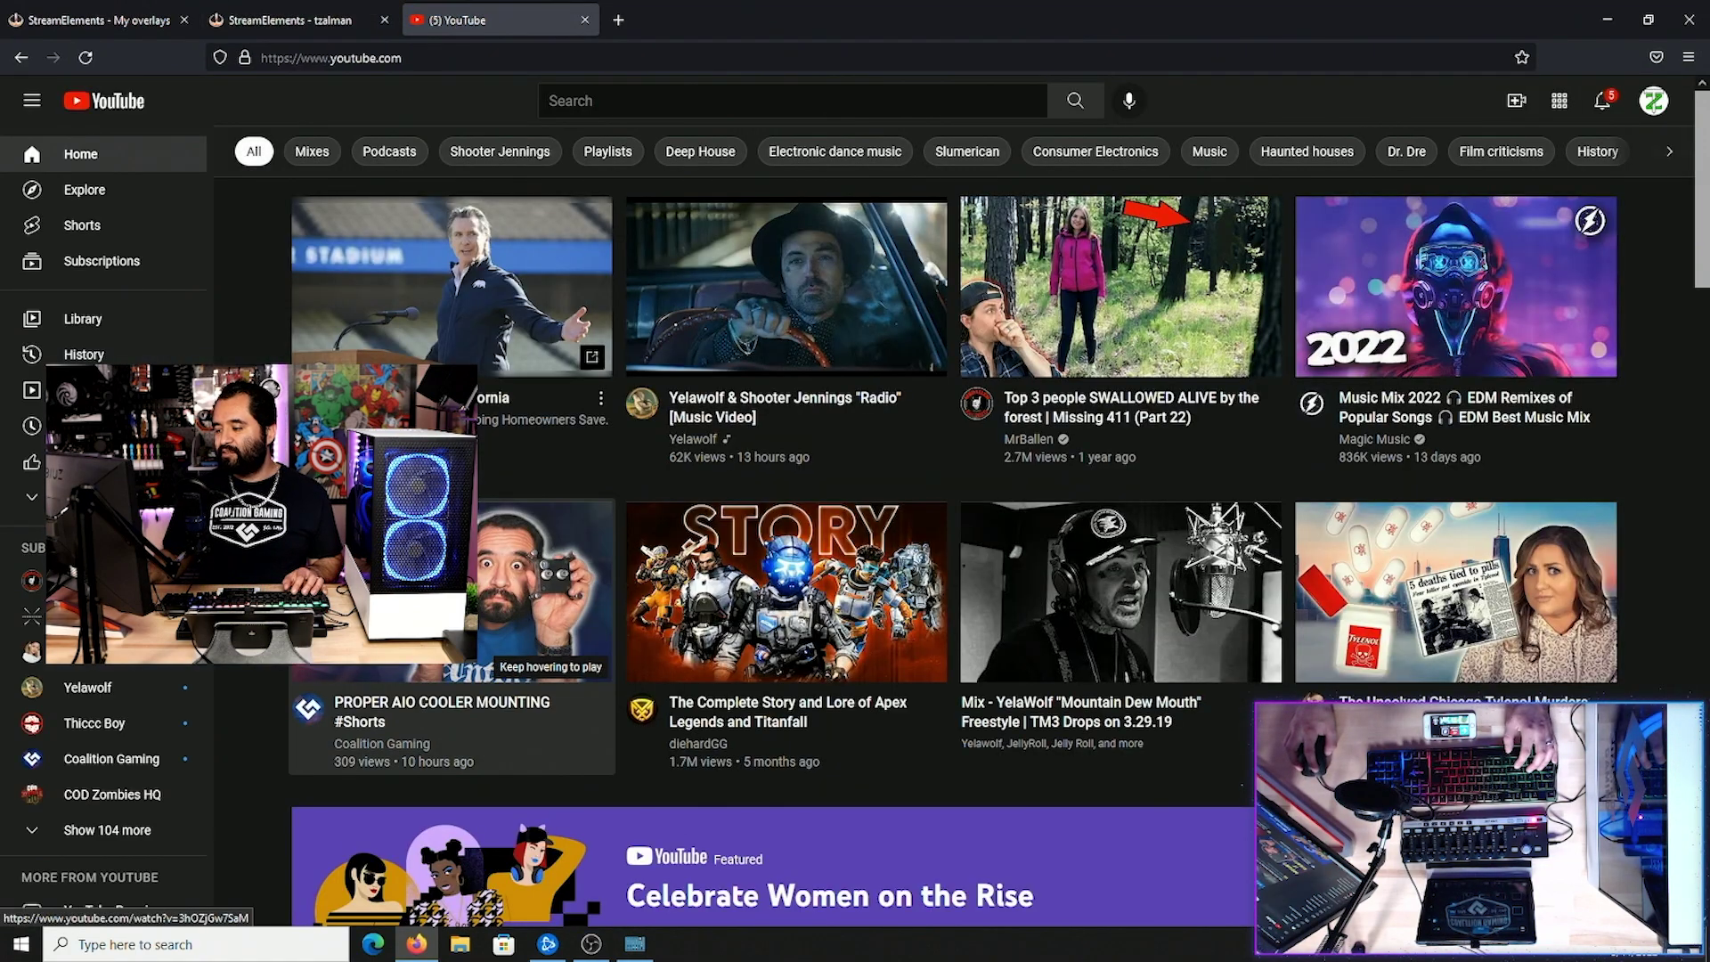
Step: Play the YouTube video "PROPER AIO COOLER MOUNTING #Shorts" and minimize Firefox to bring MIDI Mixer into view
left_click(401, 614)
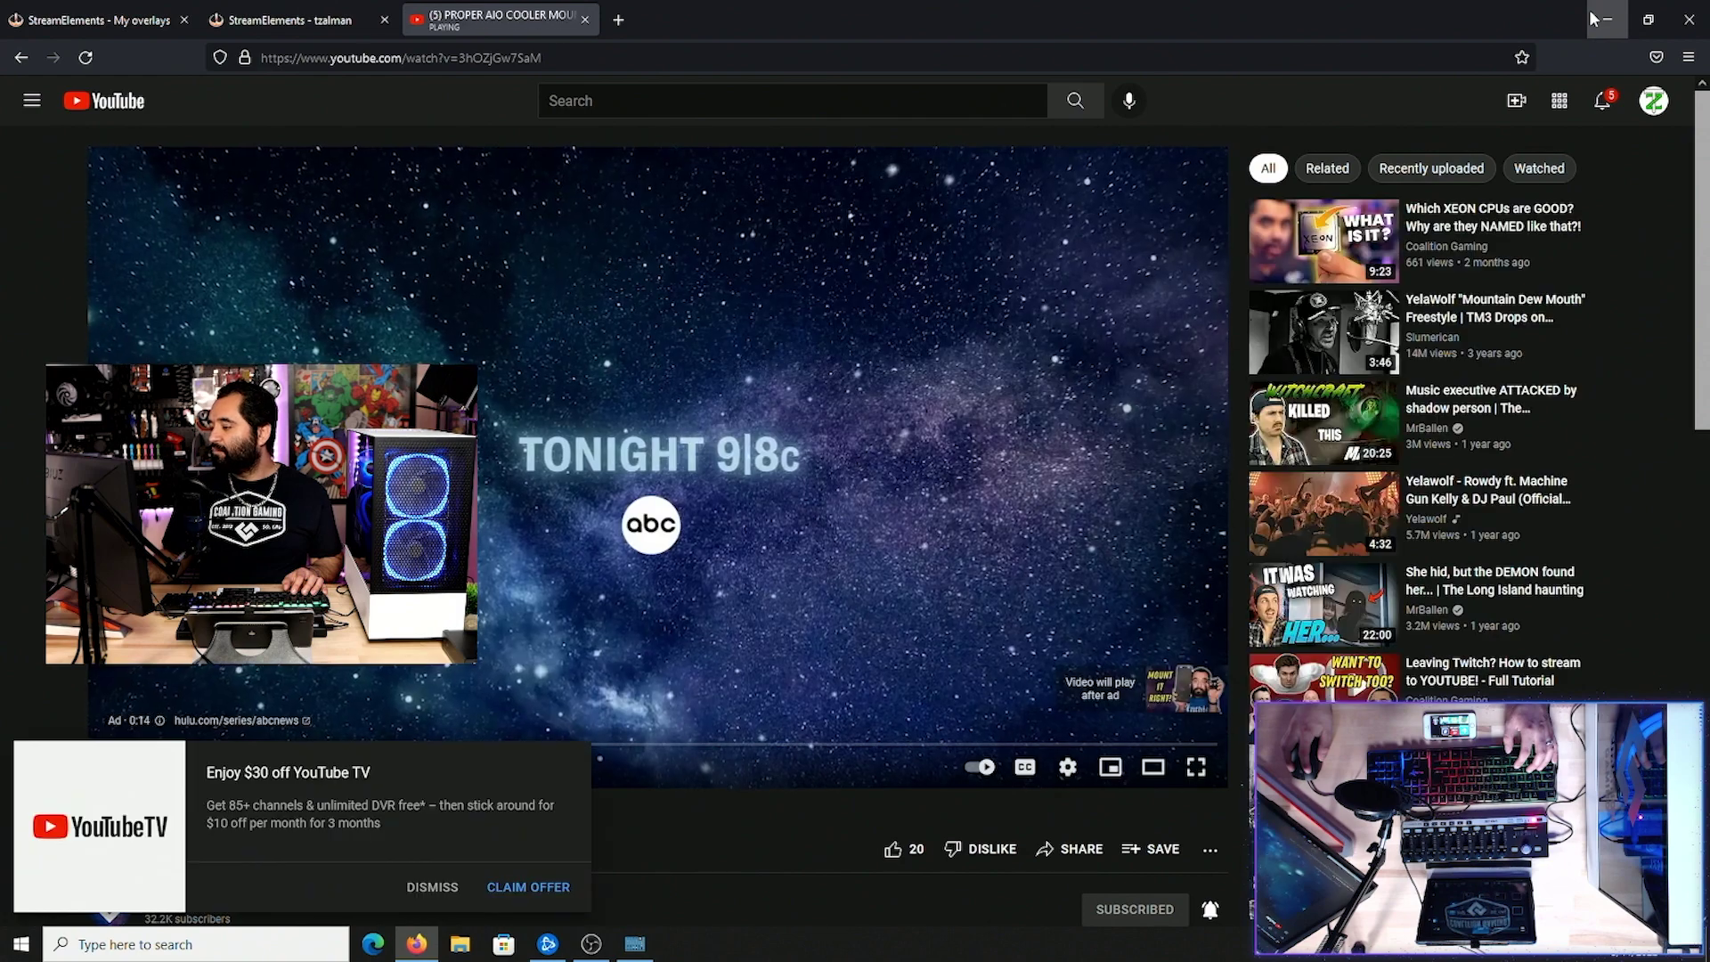
left_click(1607, 19)
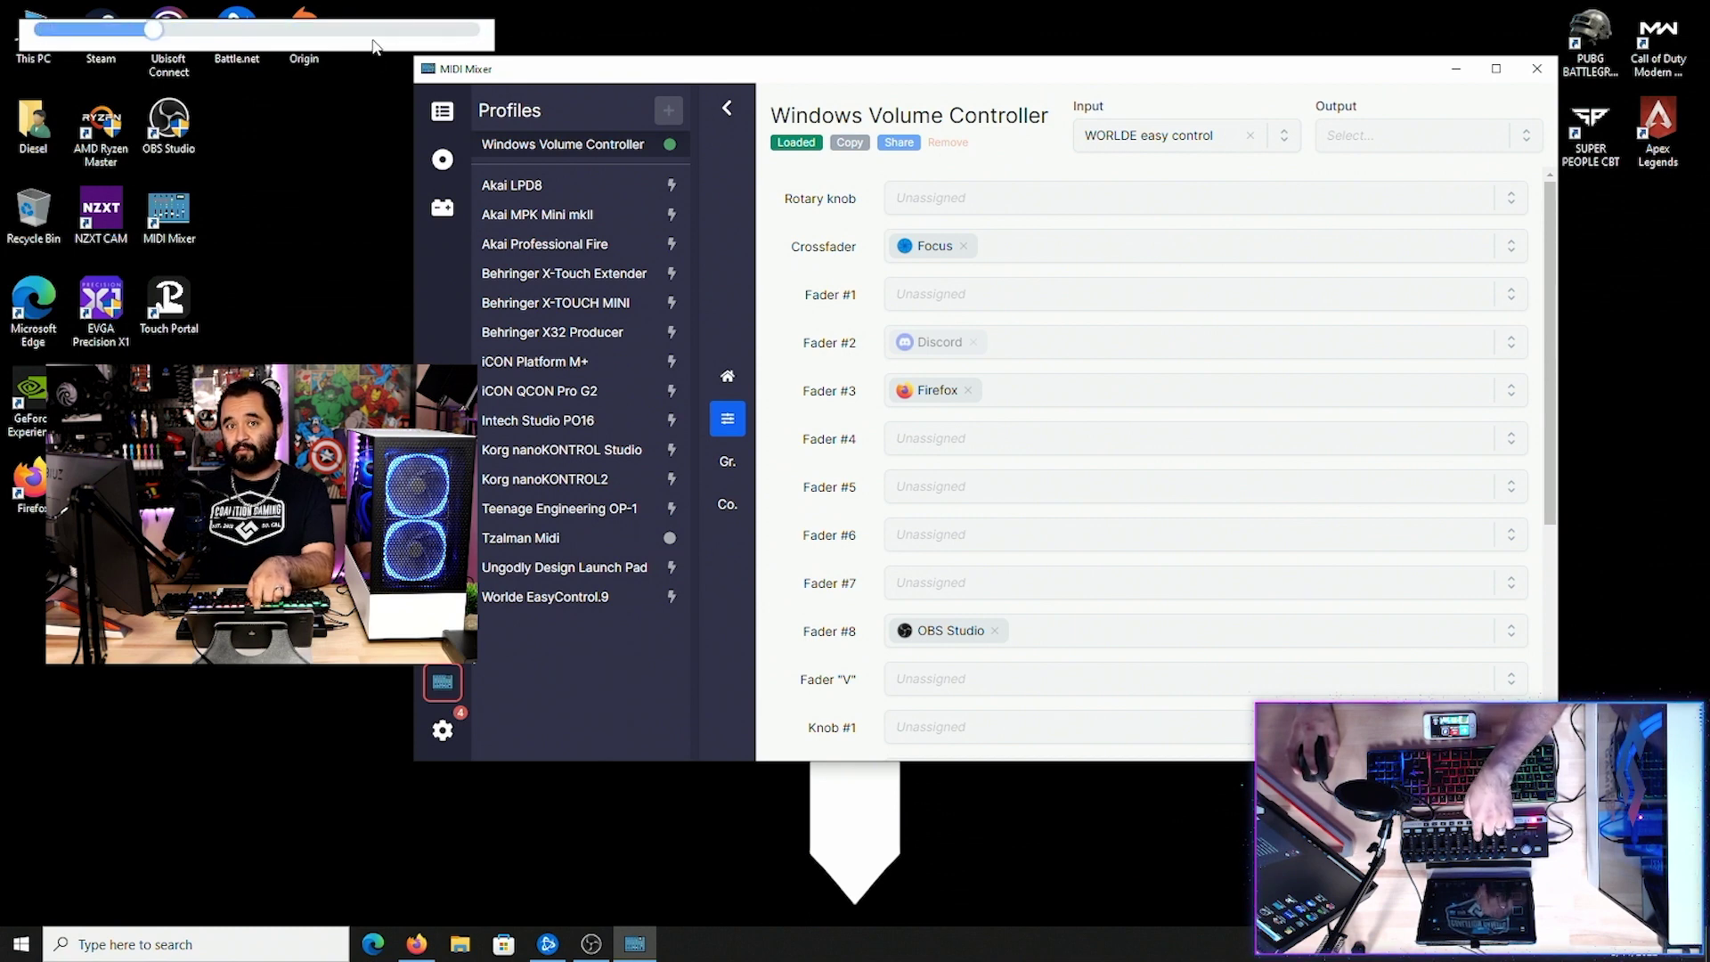
left_click(393, 71)
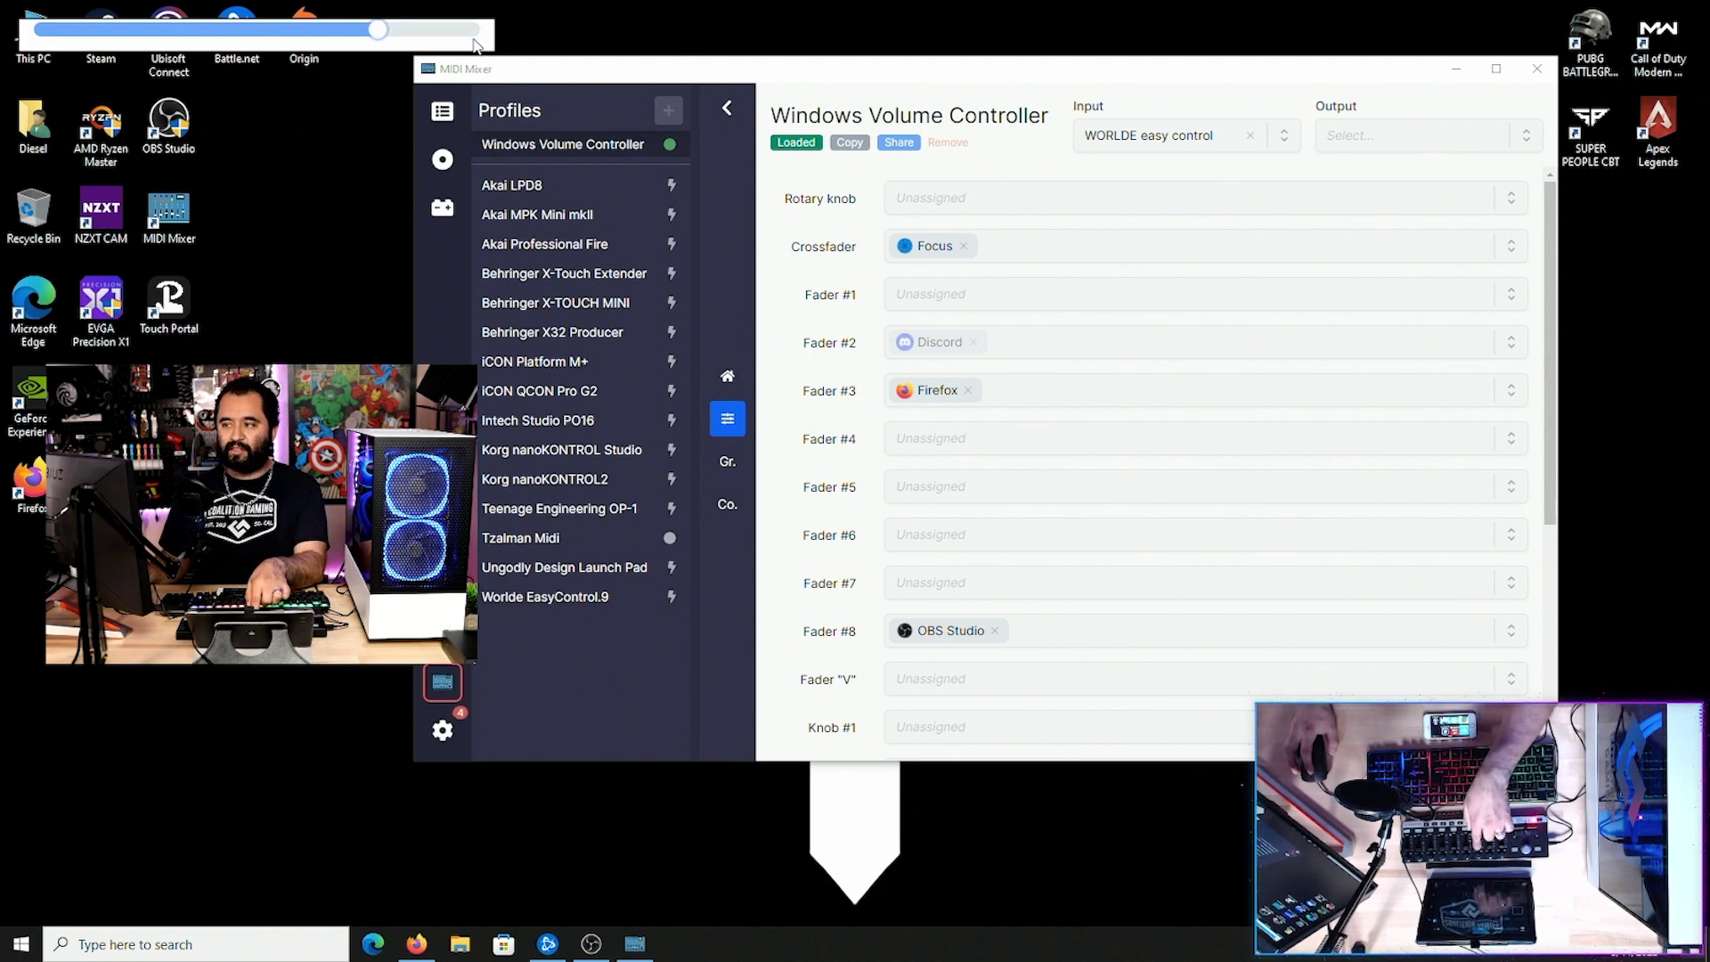
left_click(417, 943)
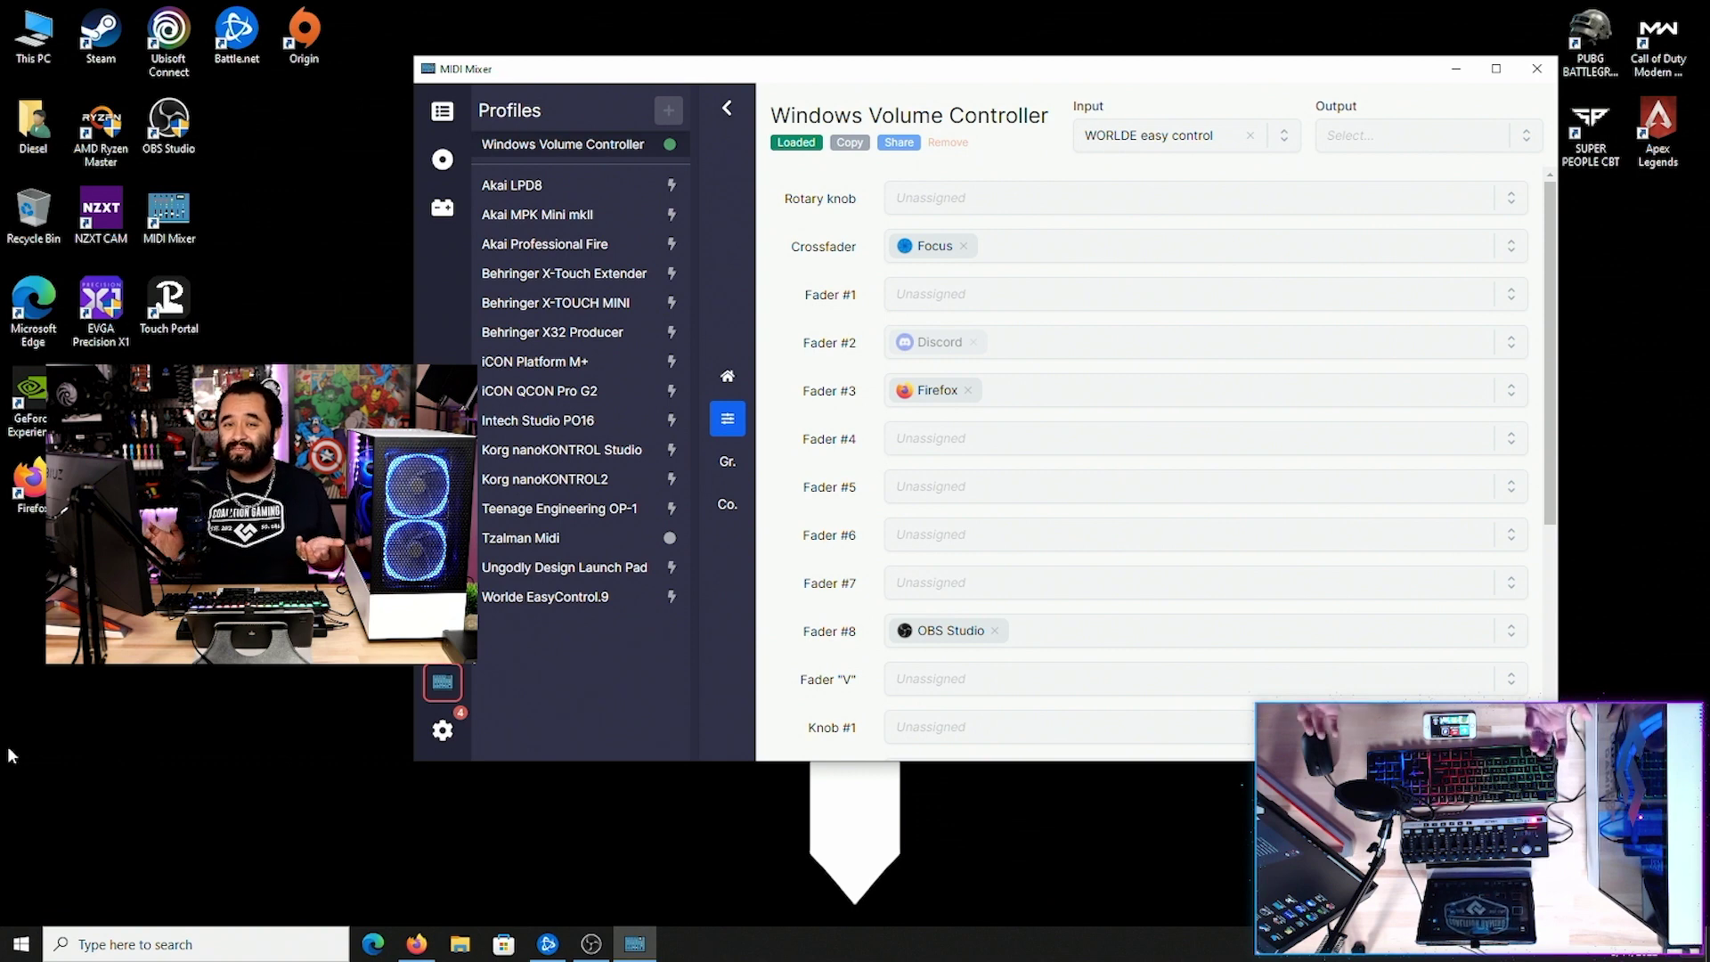
Step: Open the OBS plugin in MIDI Mixer and restart it by deactivating and reactivating it
left_click(456, 742)
left_click(443, 207)
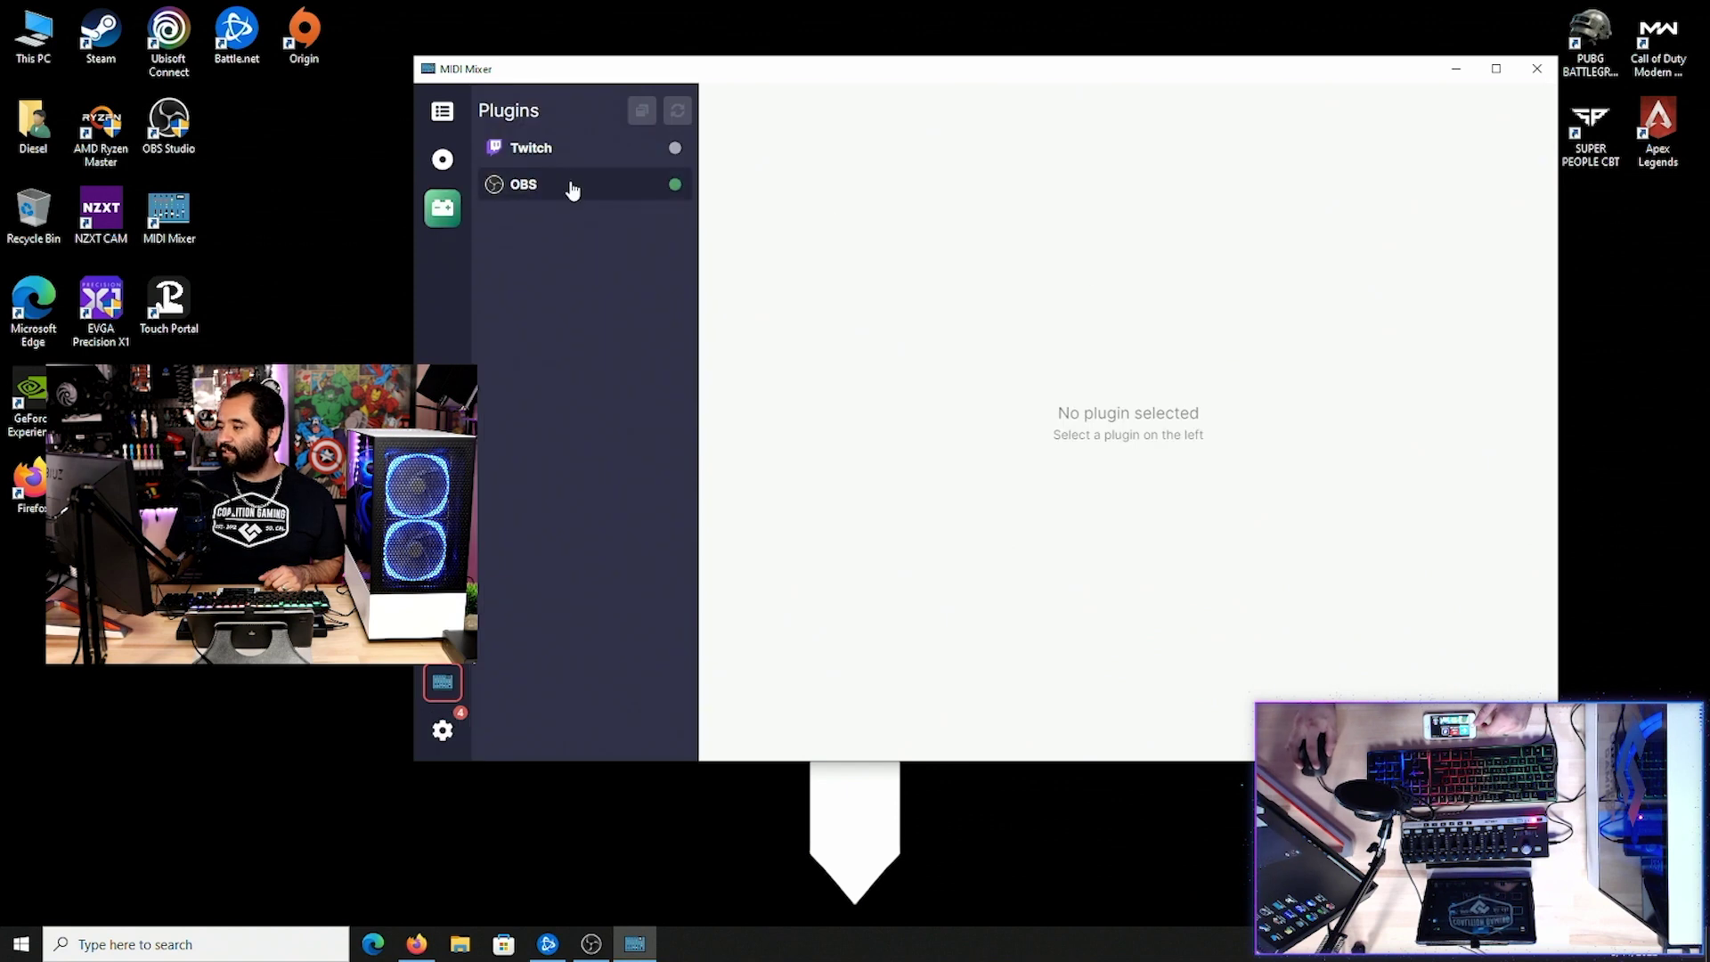
left_click(583, 198)
left_click(1483, 123)
left_click(1483, 123)
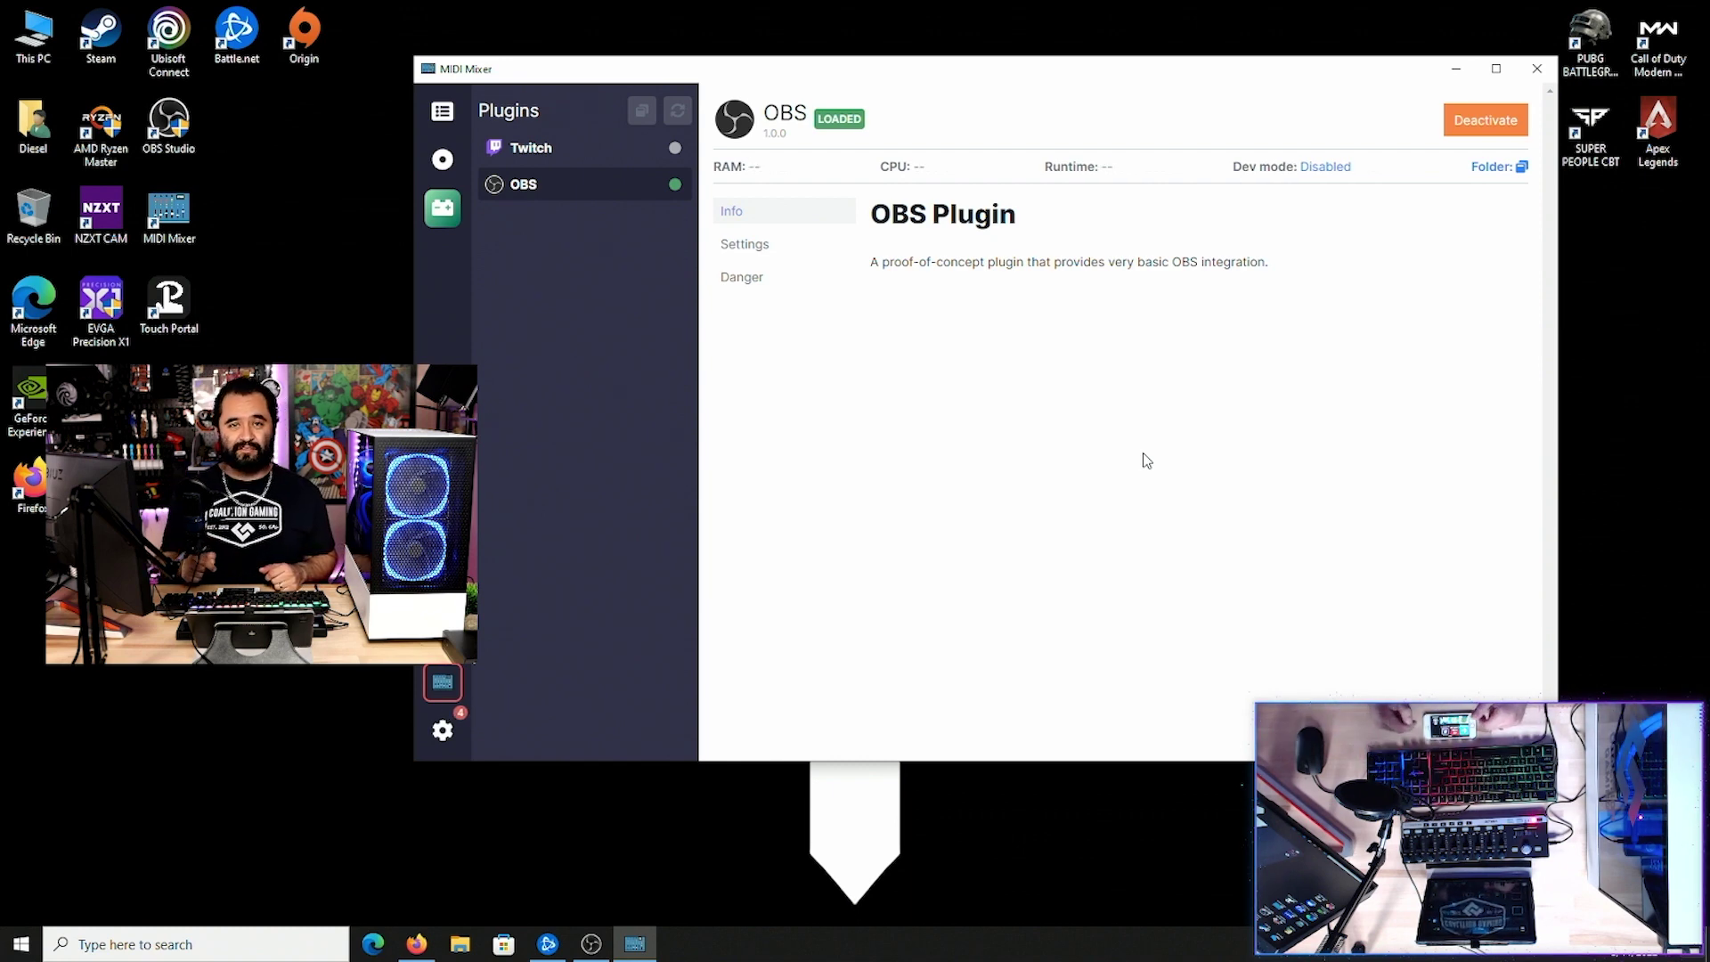
left_click_drag(996, 262, 1005, 262)
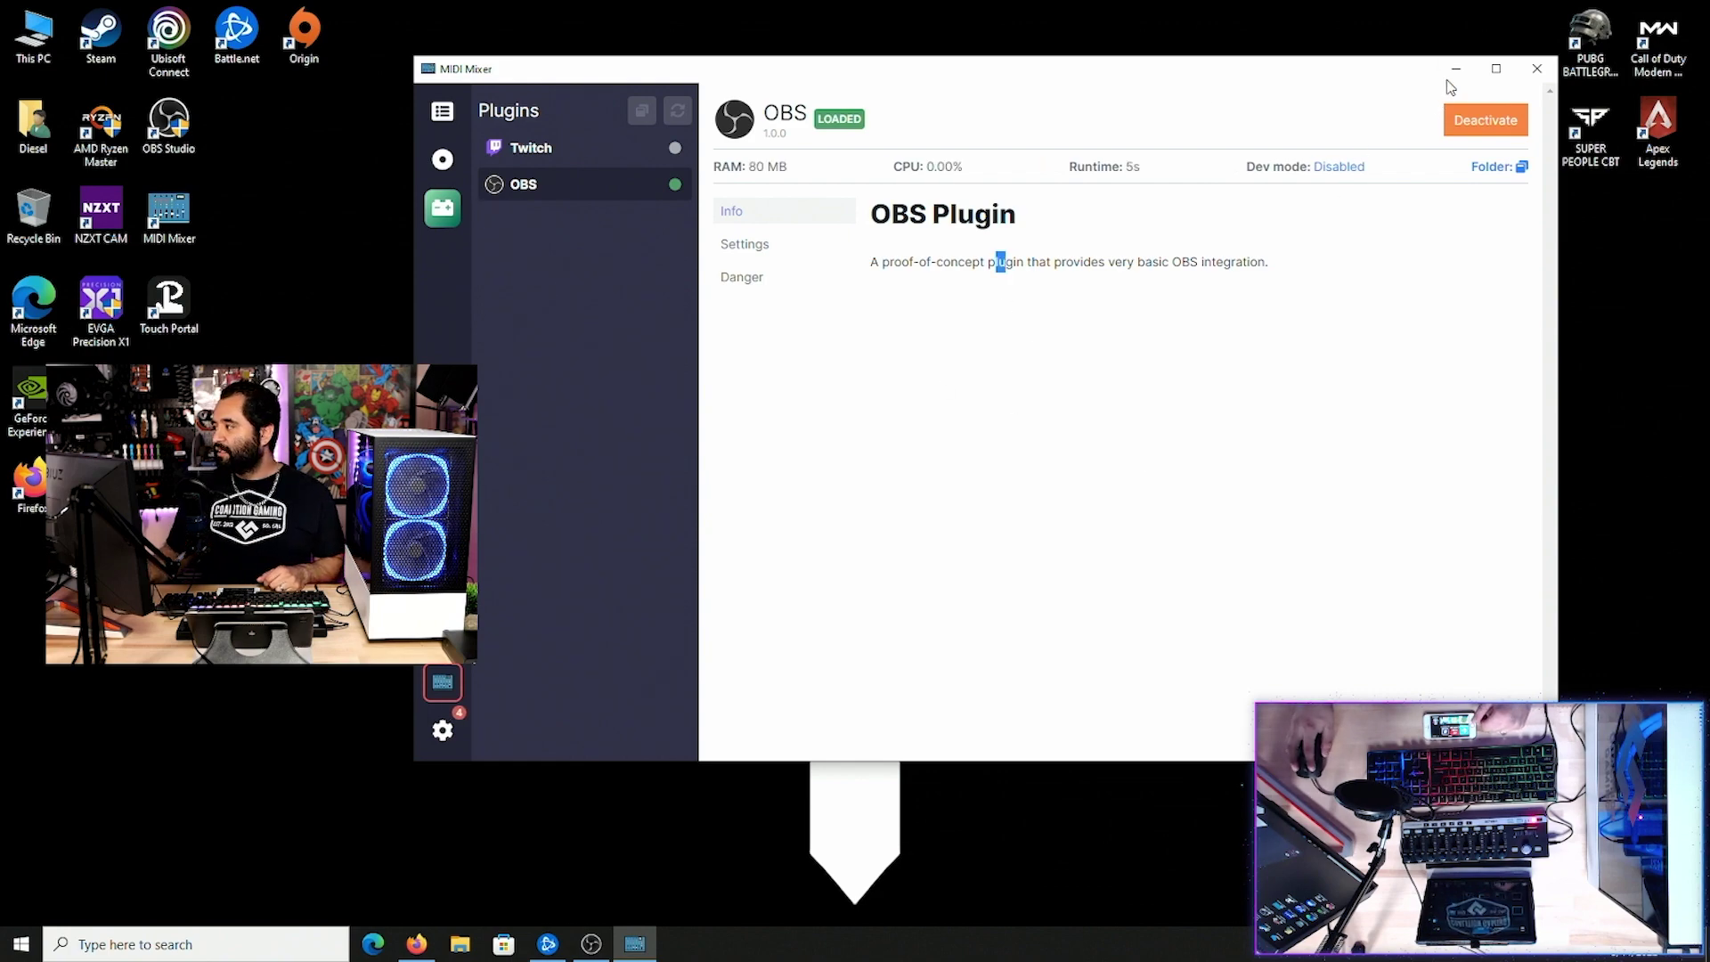
Step: Minimize MIDI Mixer, switch to OBS and test the scene hotkeys for Talking and Main Gaming
left_click(1455, 69)
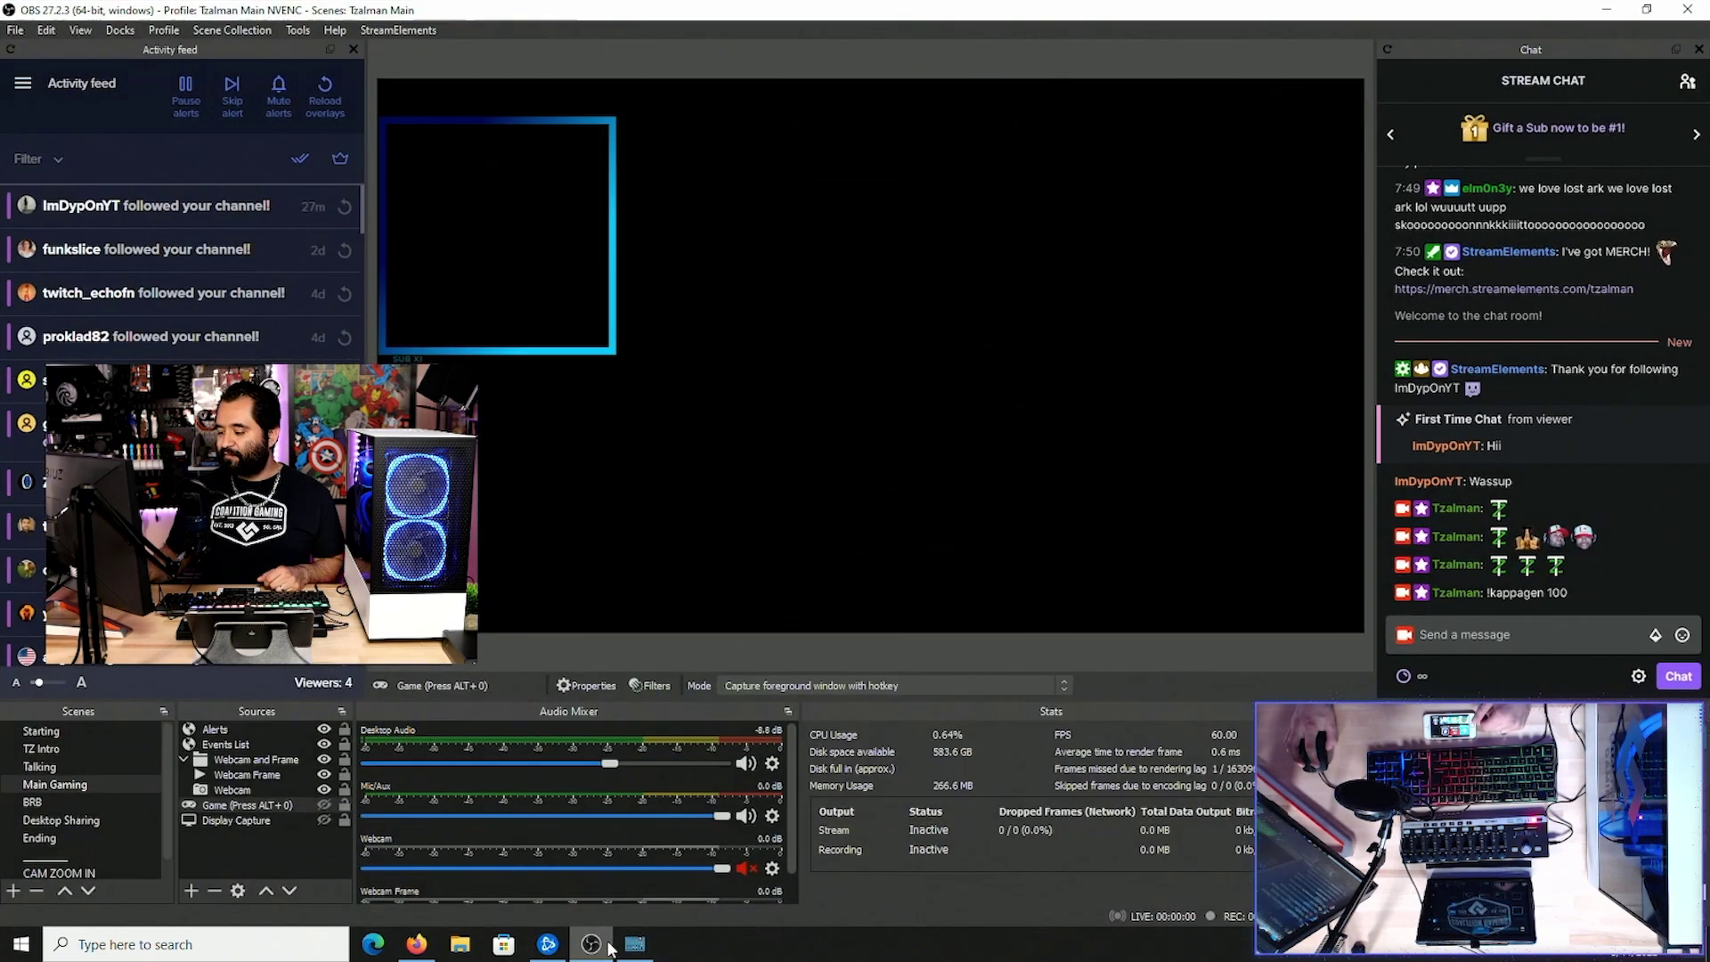
left_click(611, 944)
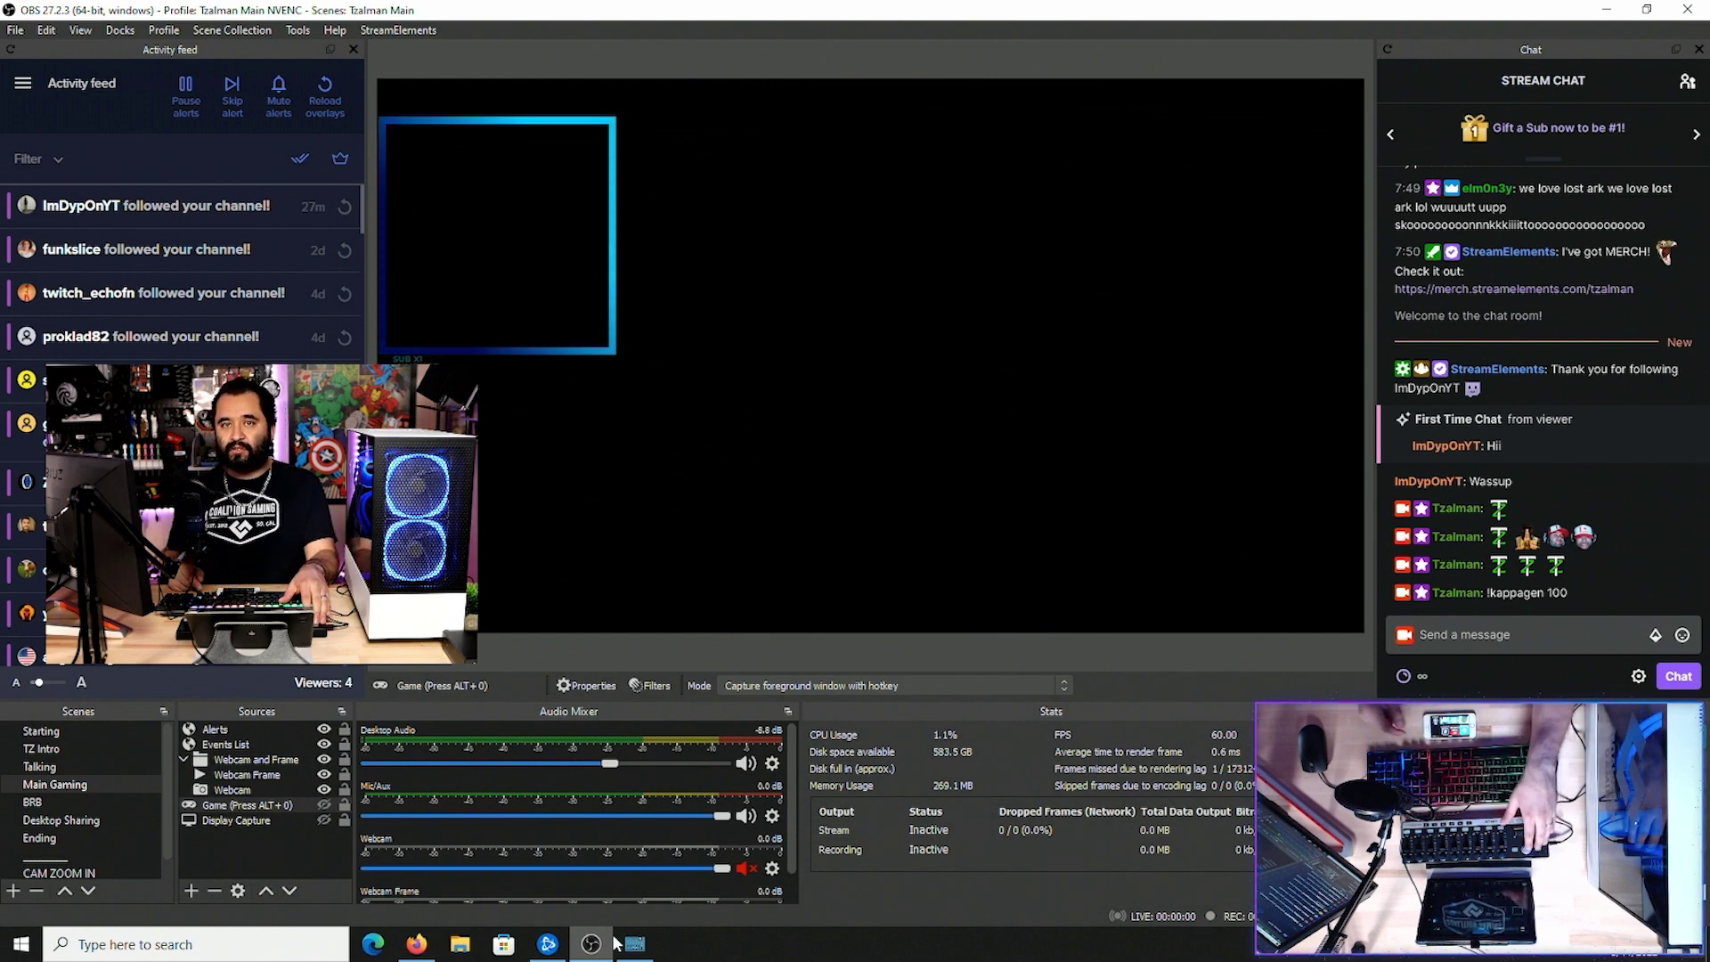
key("F3")
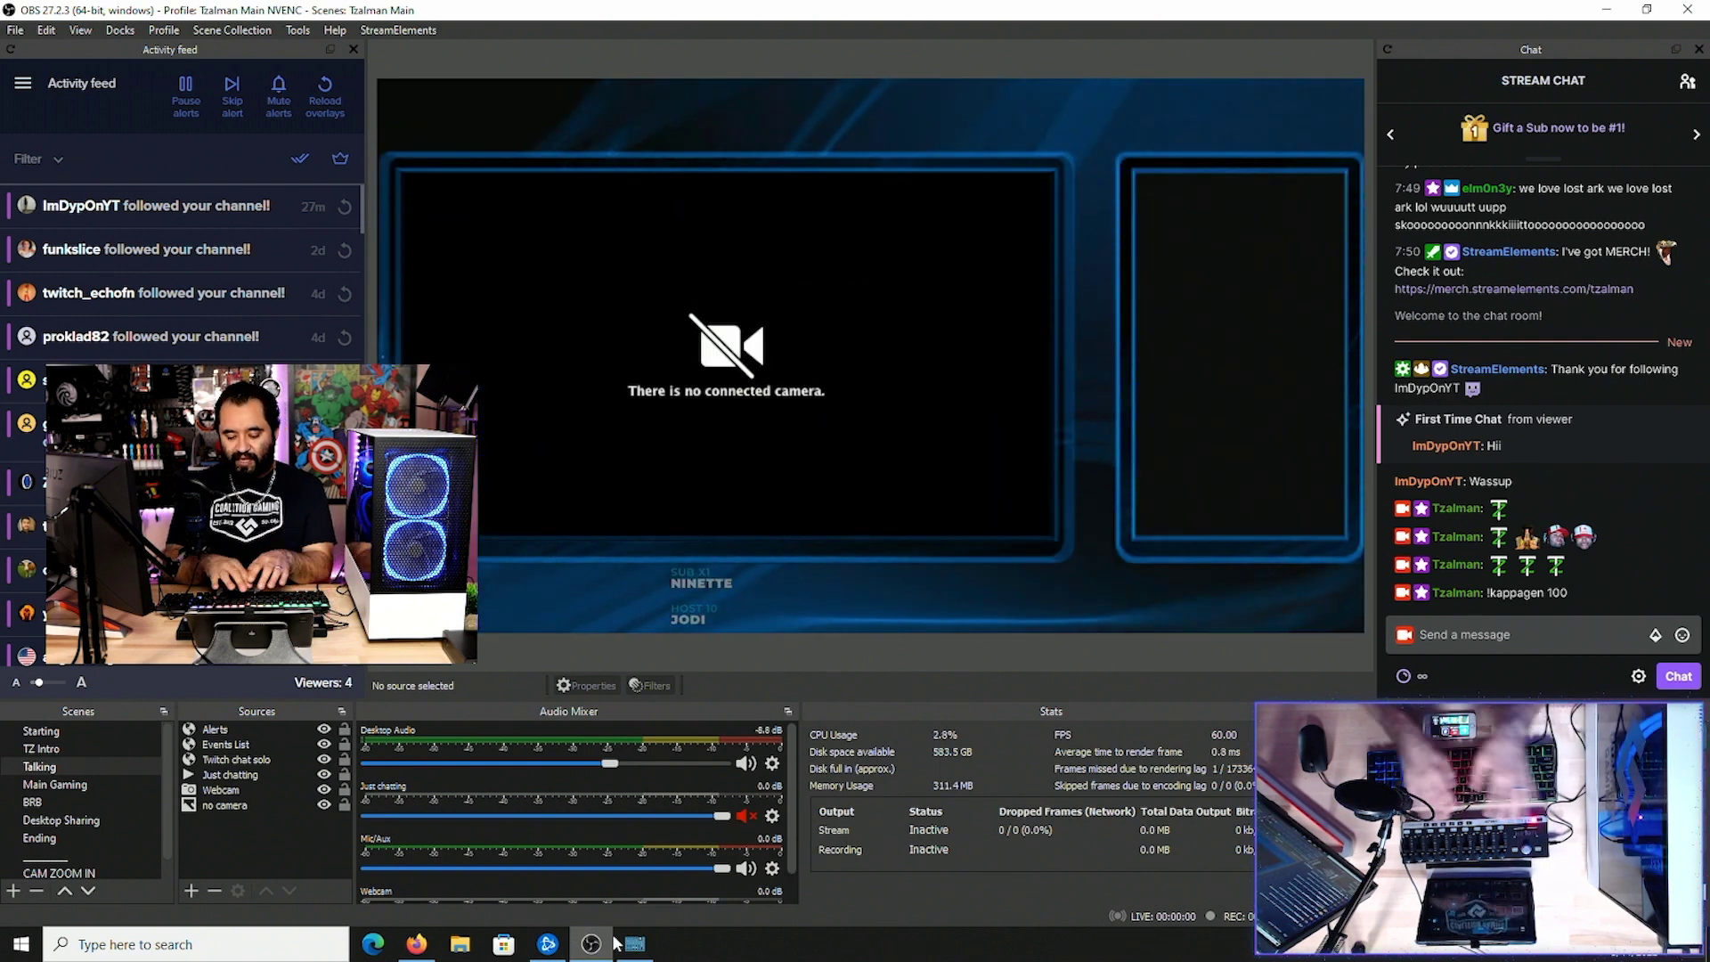
mouse_move(617, 943)
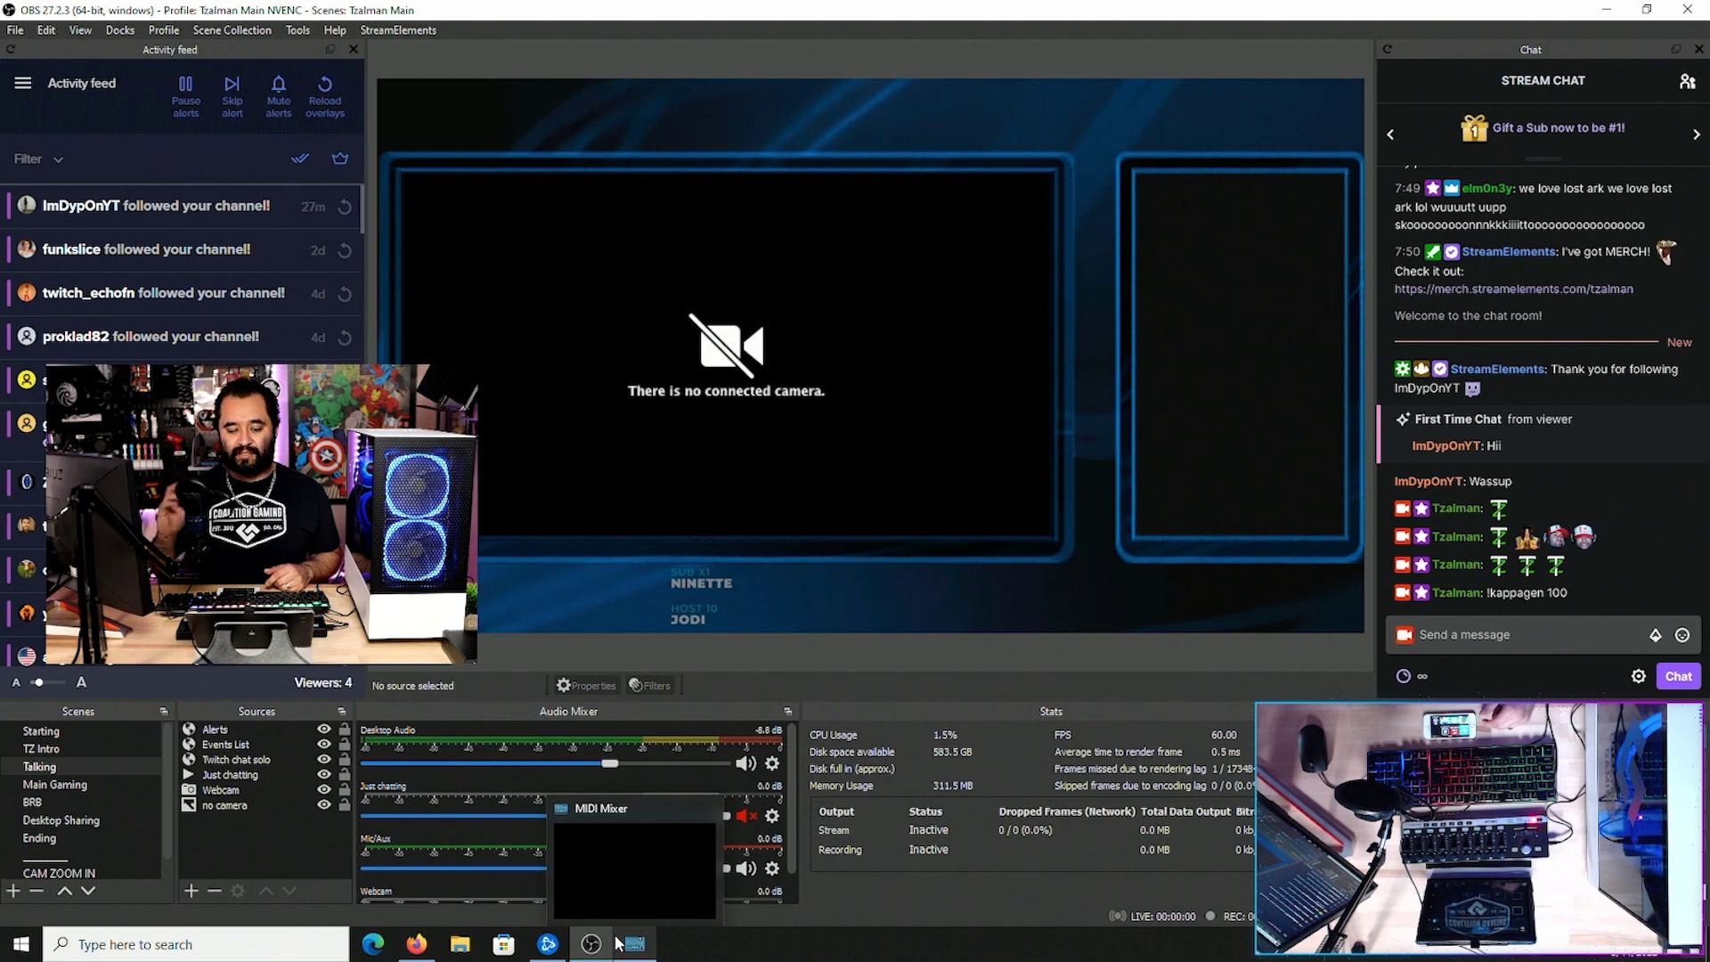
key("F4")
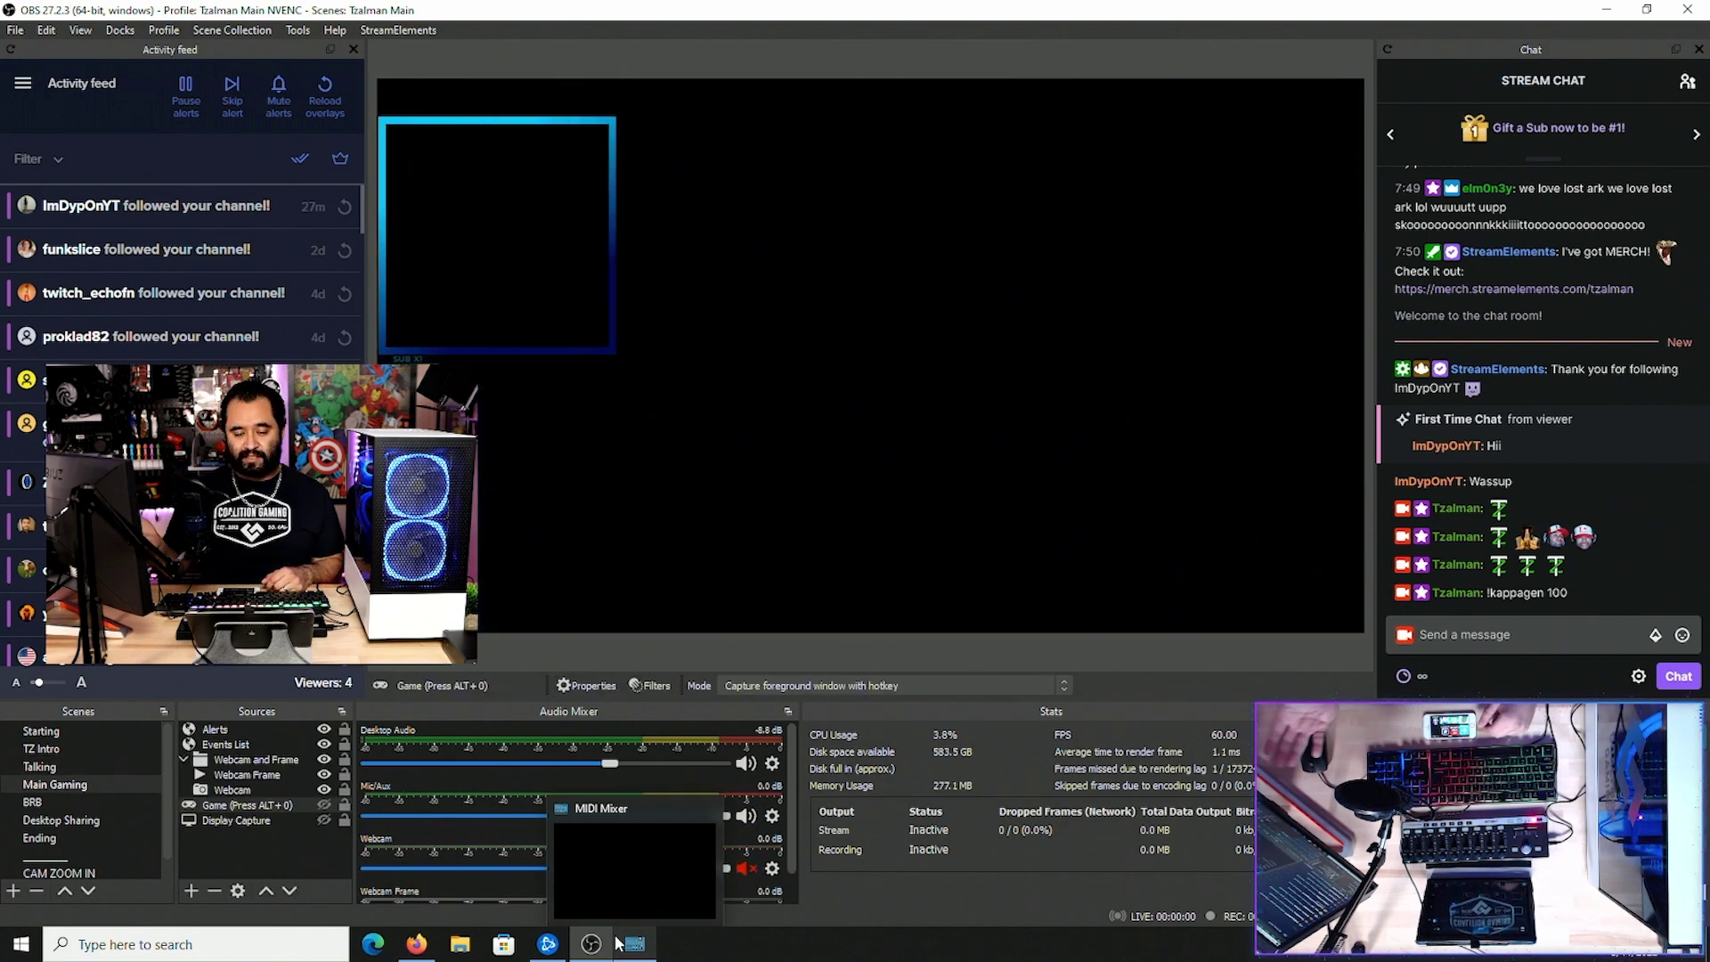
Step: Change the active OBS scene to BRB, Ending and finally Starting
key("F5")
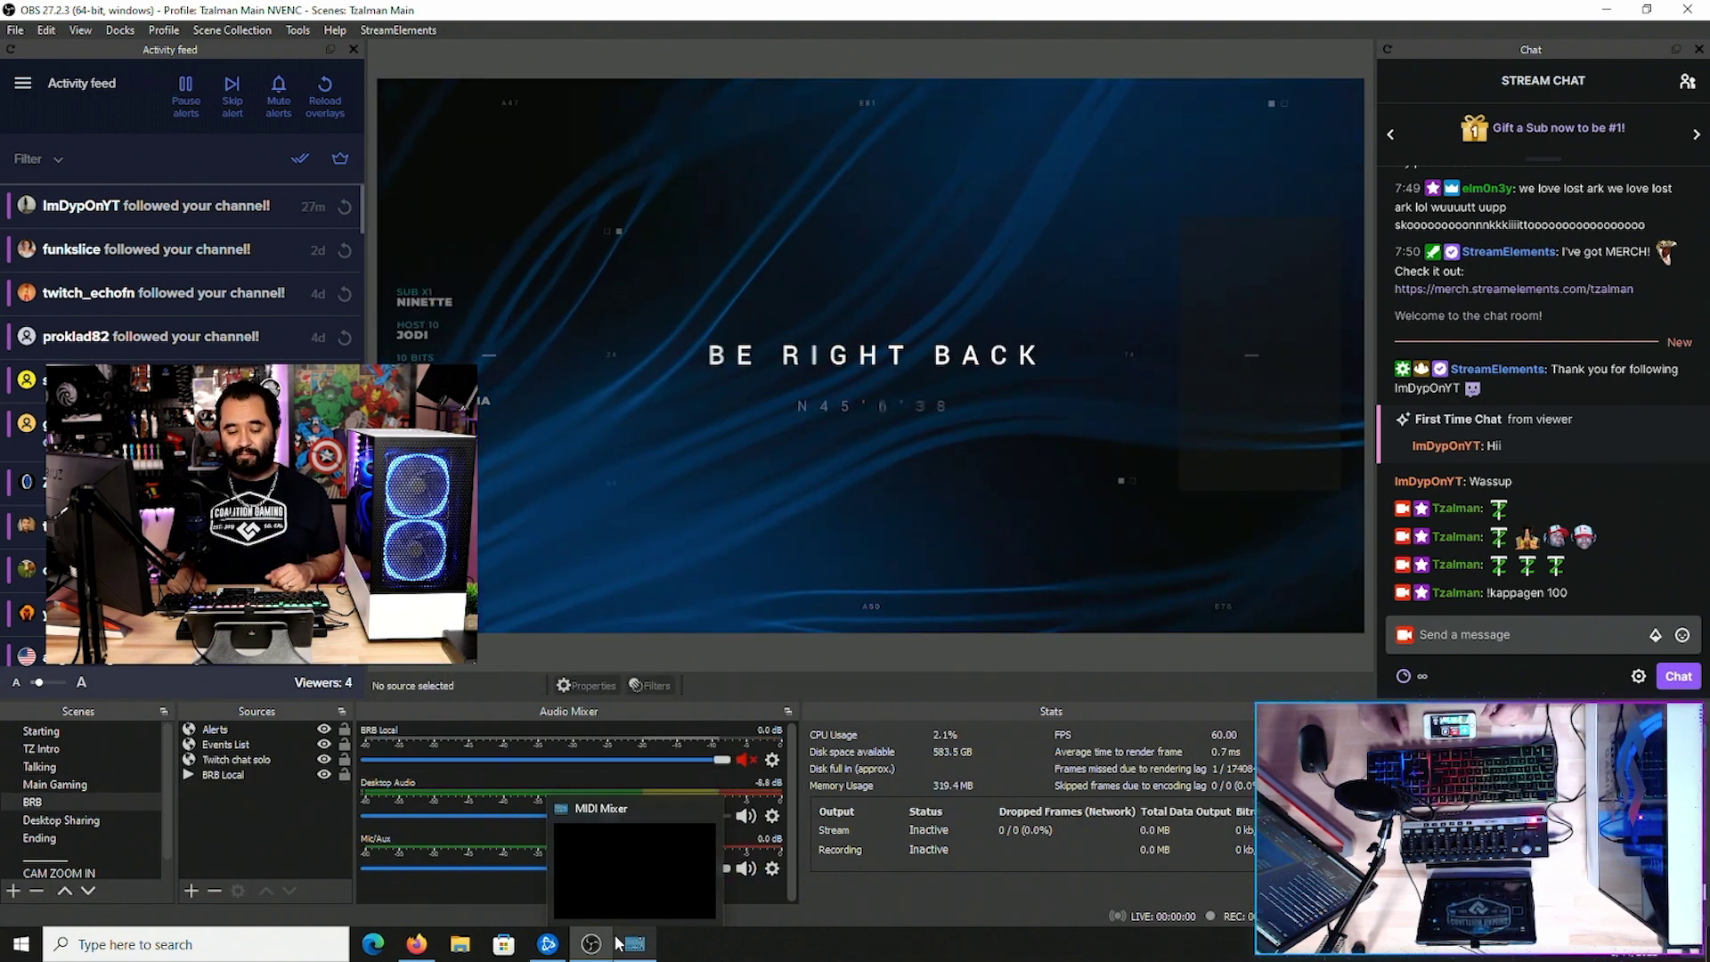
key("F7")
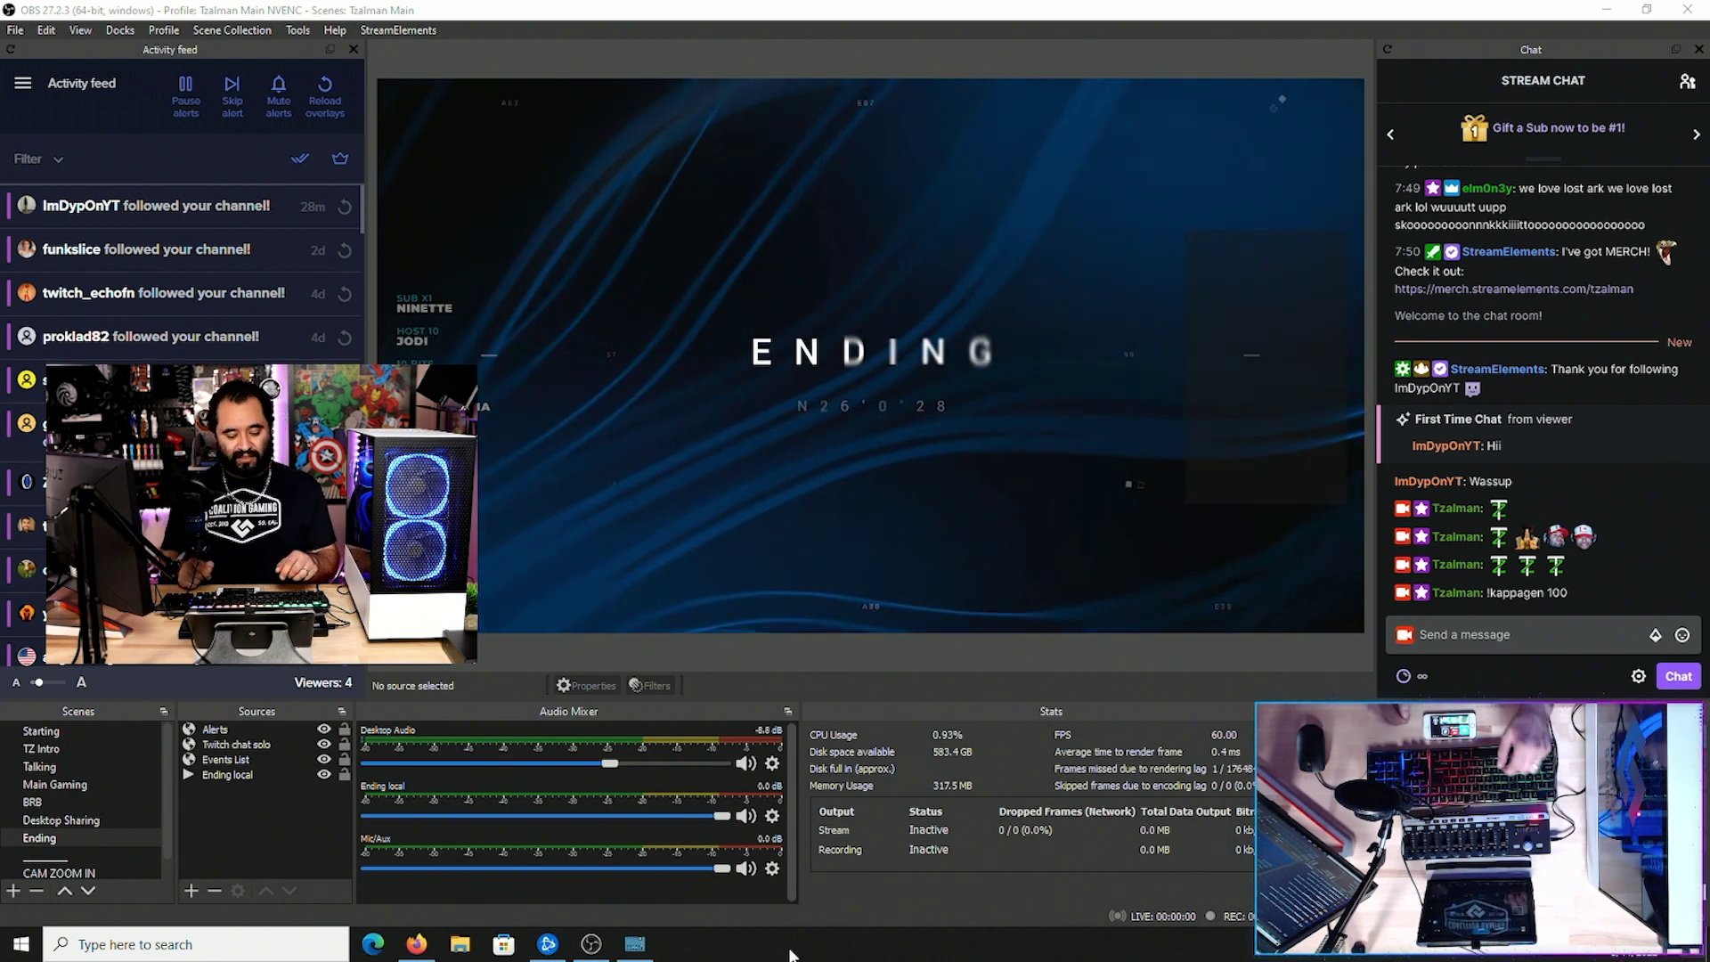
left_click(71, 734)
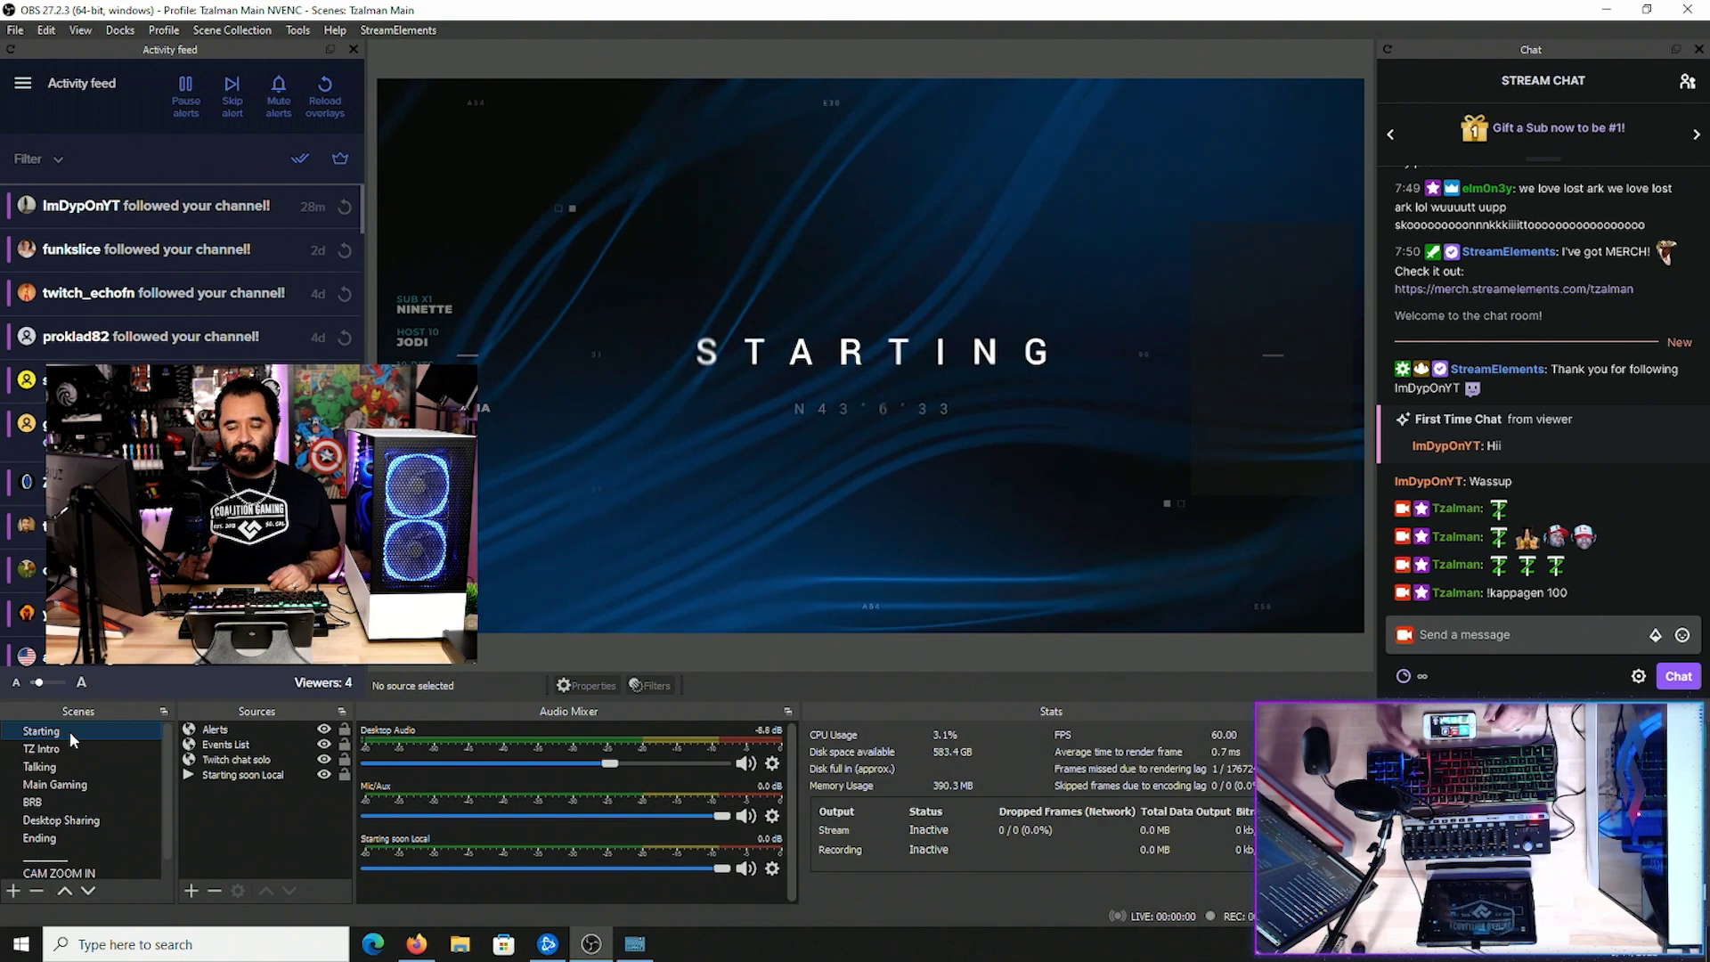